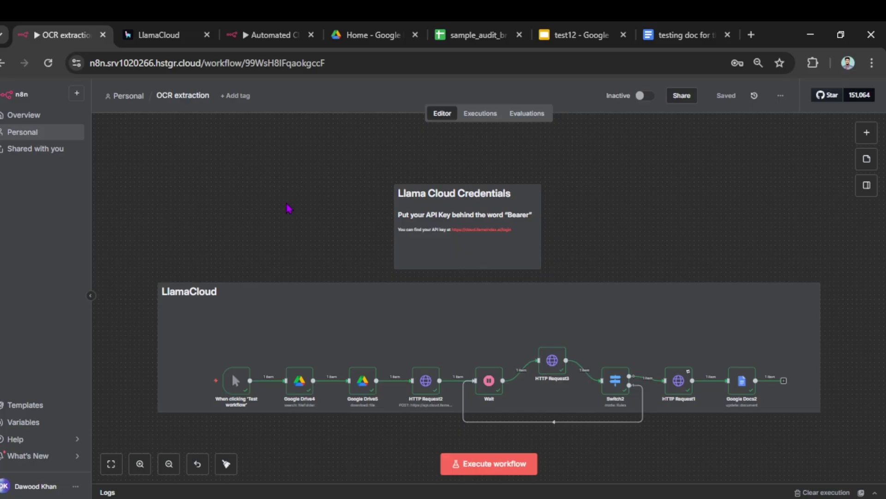
Look over the earnings report PDF, the sample_audit_brief sheet and the test12 slides, and return to the OCR extraction workflow.
left_click(373, 35)
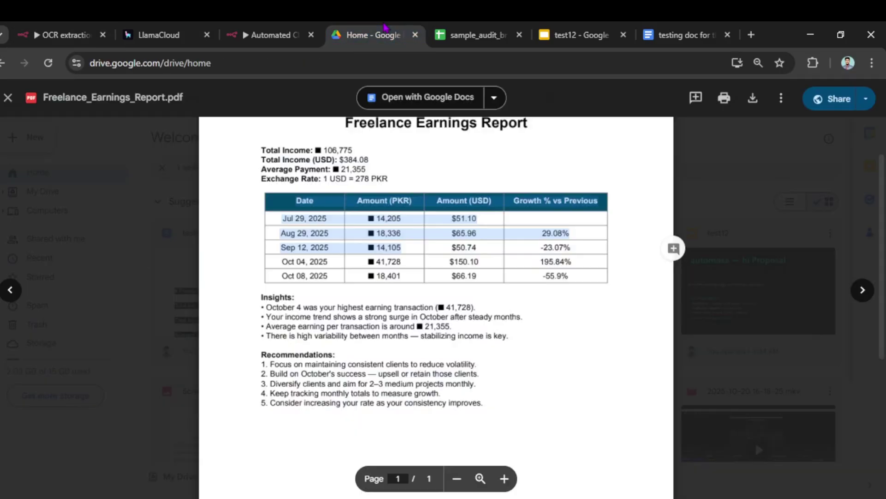
left_click(478, 34)
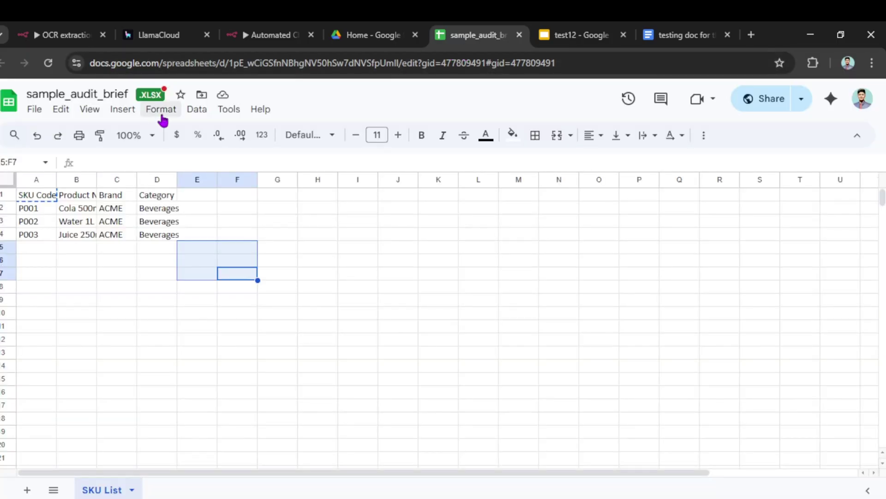
left_click(558, 28)
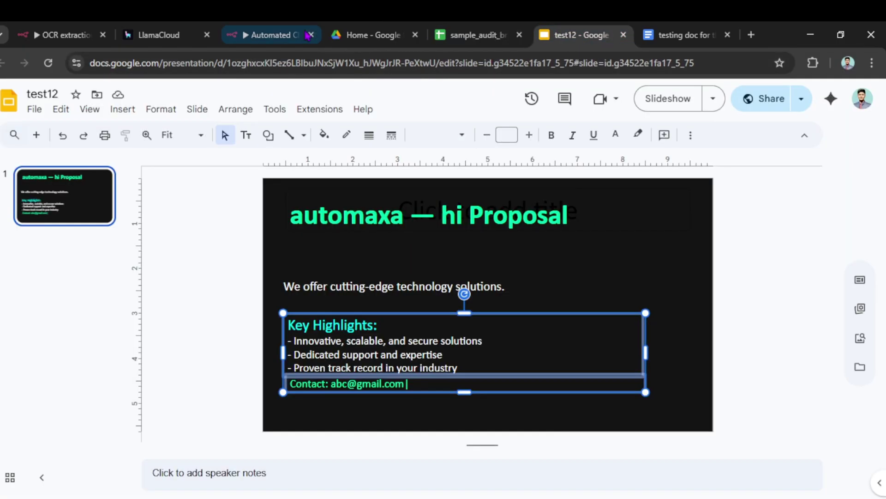
left_click(60, 36)
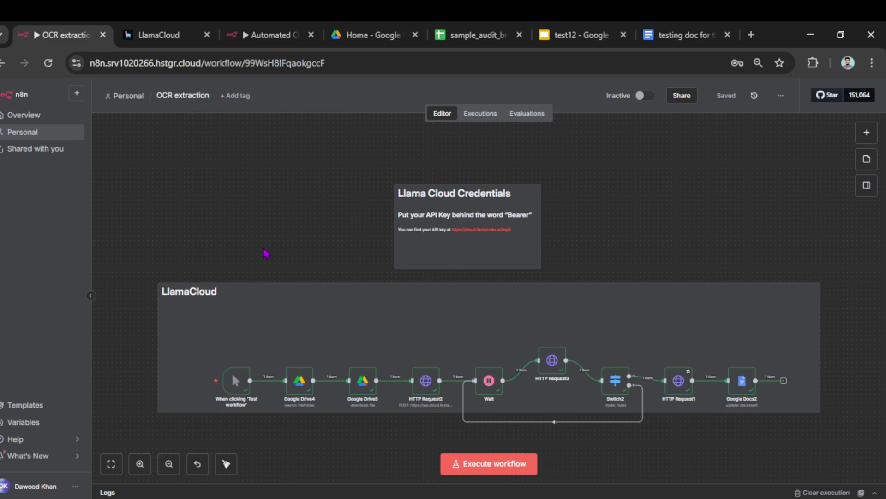
left_click(779, 98)
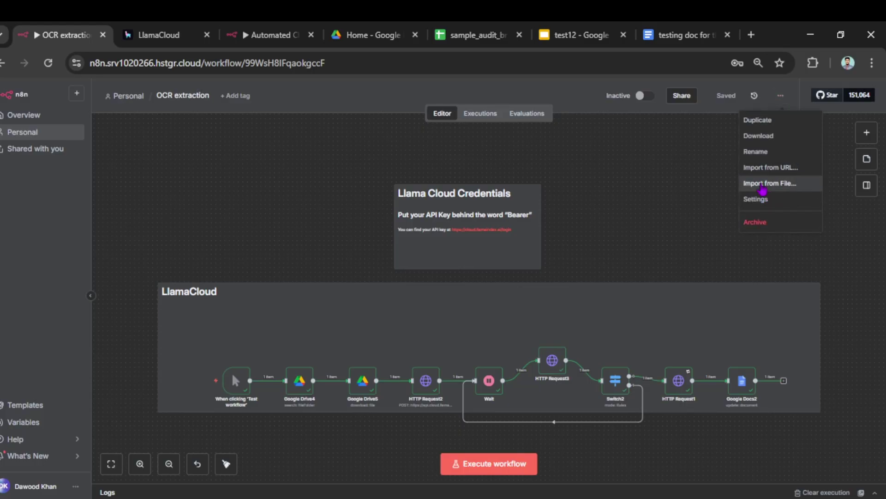
left_click(651, 213)
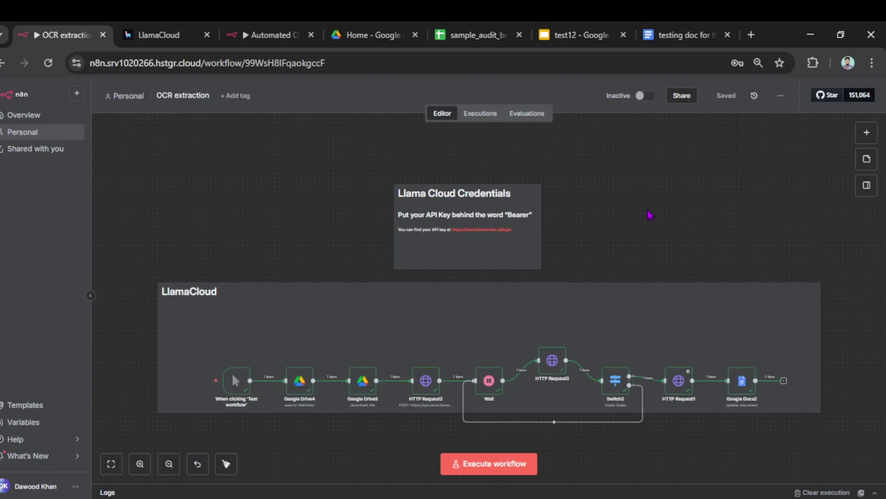
Open LlamaCloud from the link in the credentials note and view the project's API keys.
key("alt")
left_click(482, 230)
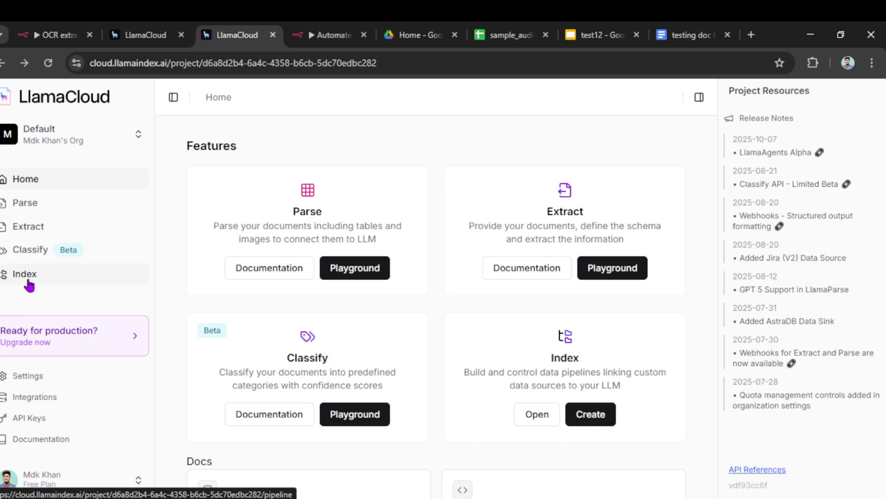
left_click(17, 421)
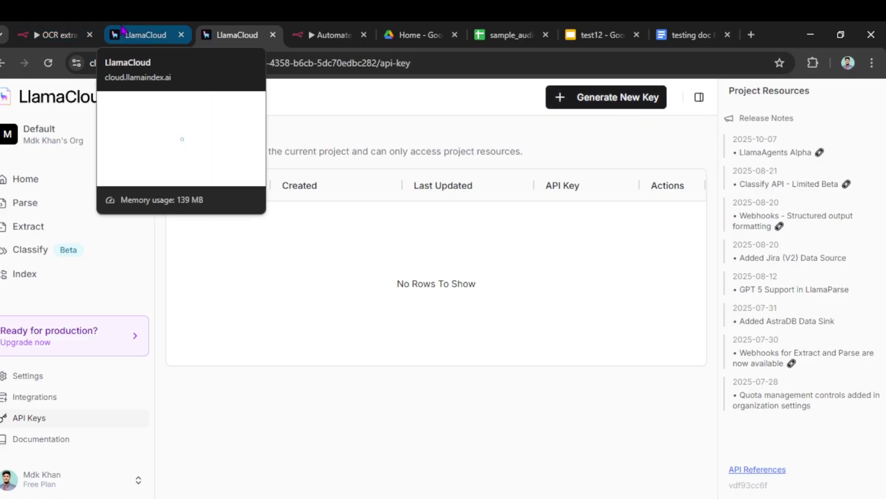
Return to the OCR extraction workflow and examine the HTTP Request2 node's upload URL, authentication and header settings.
left_click(51, 35)
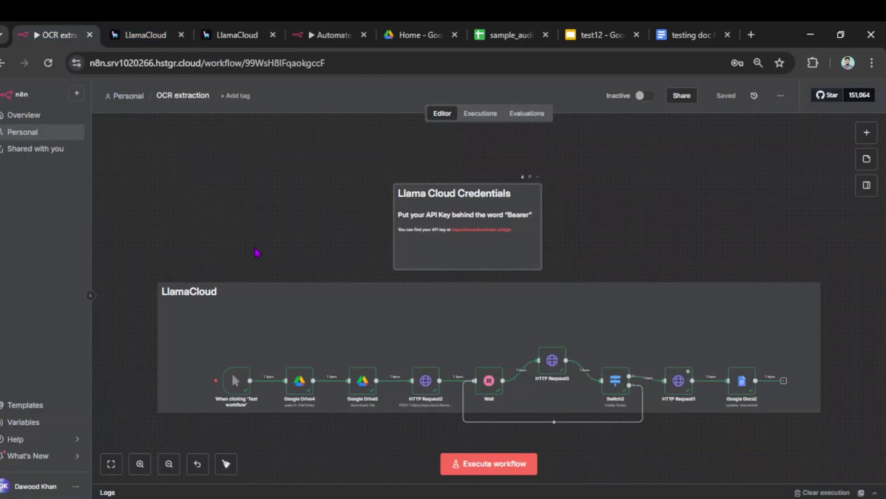
scroll(243, 139, "down", 5)
scroll(351, 272, "right", 3)
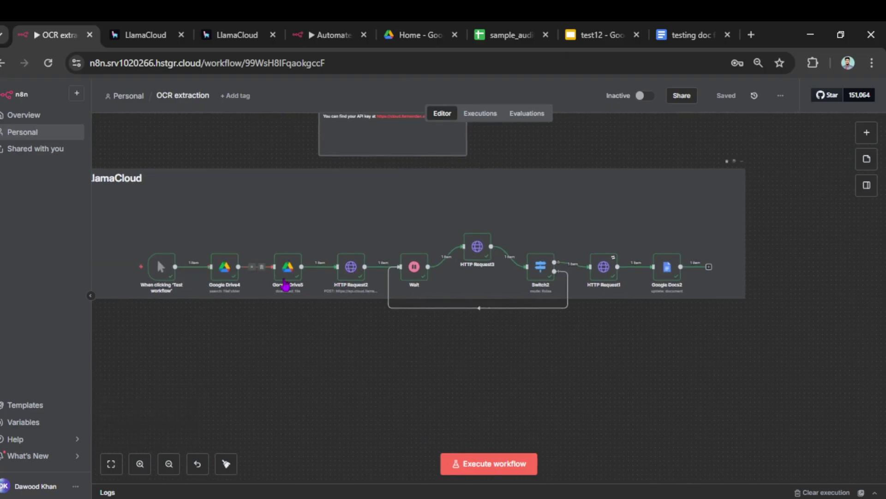
scroll(259, 338, "down", 1)
scroll(259, 338, "right", 1)
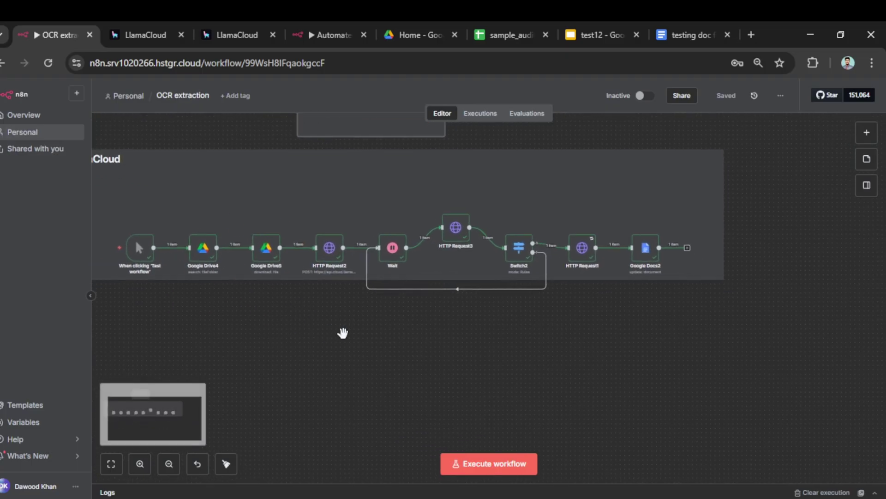
scroll(343, 333, "up", 5)
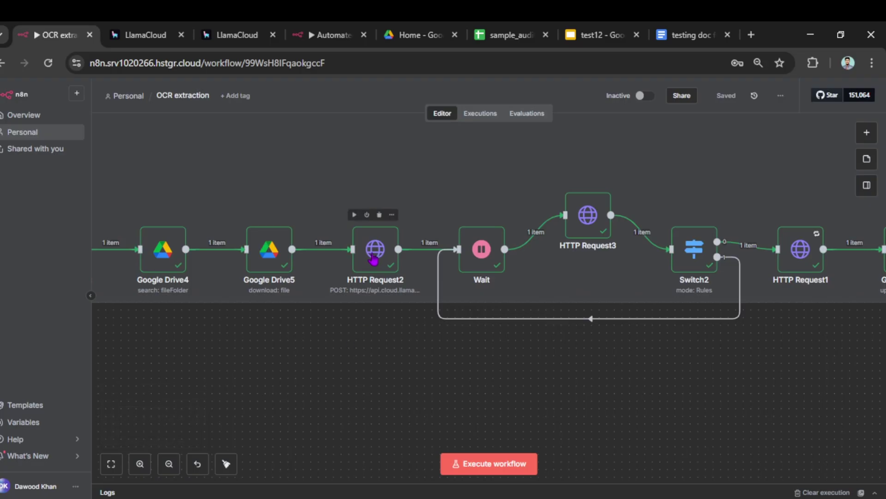
left_click(376, 257)
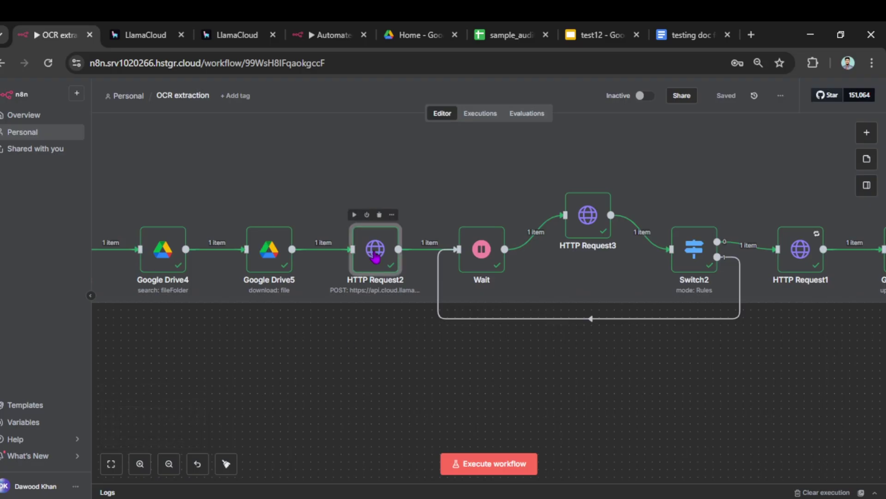
double_click(376, 257)
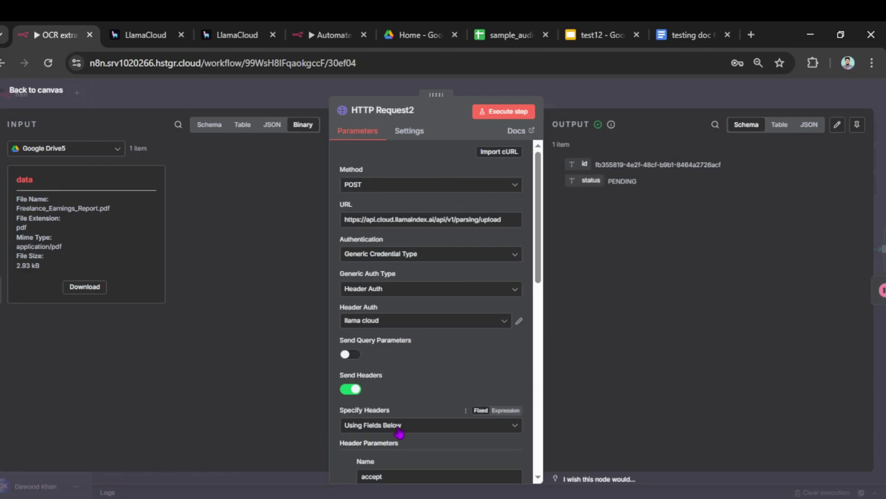
scroll(392, 425, "down", 4)
scroll(401, 236, "up", 3)
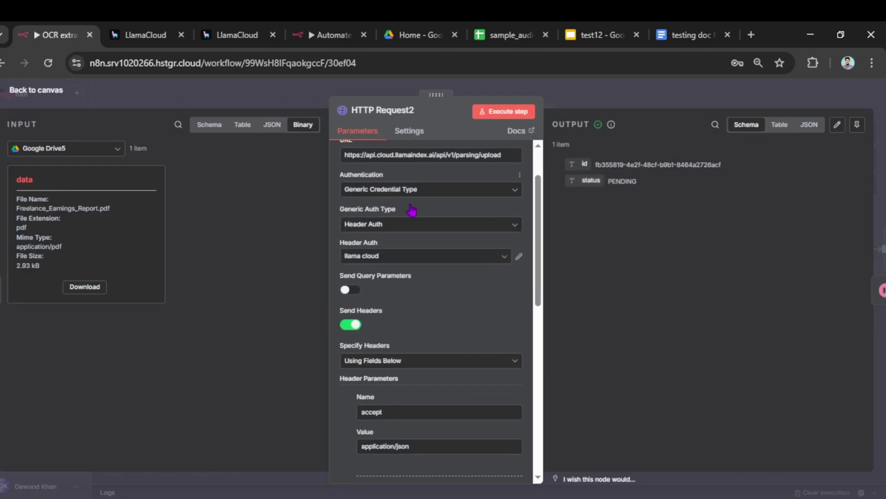
scroll(411, 218, "up", 2)
left_click_drag(504, 218, 344, 219)
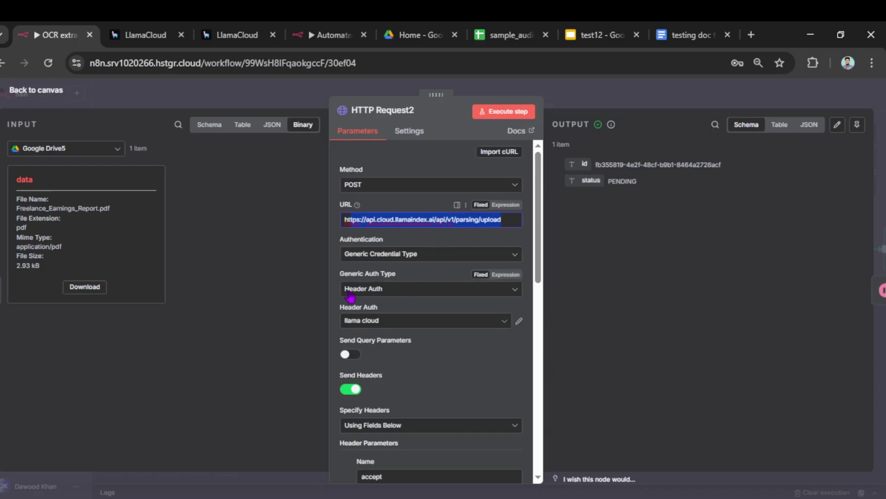
Open the llama cloud header credential of HTTP Request2 and inspect its header name.
left_click(519, 321)
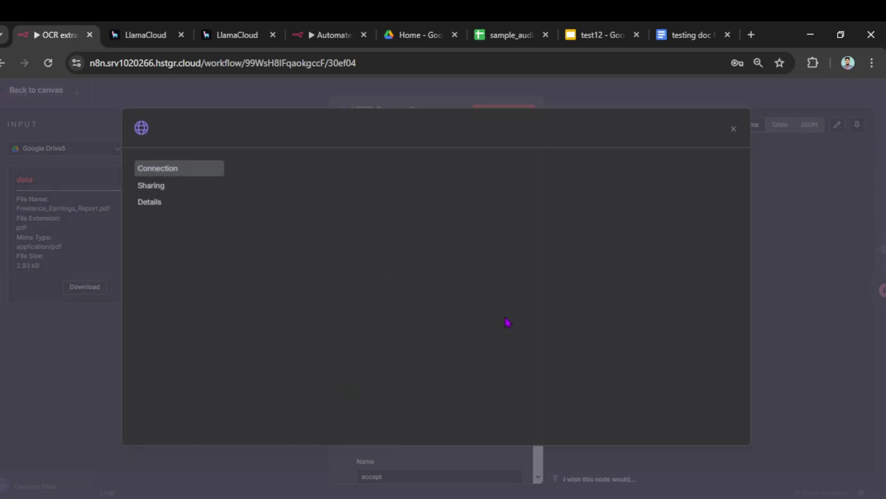
left_click(295, 239)
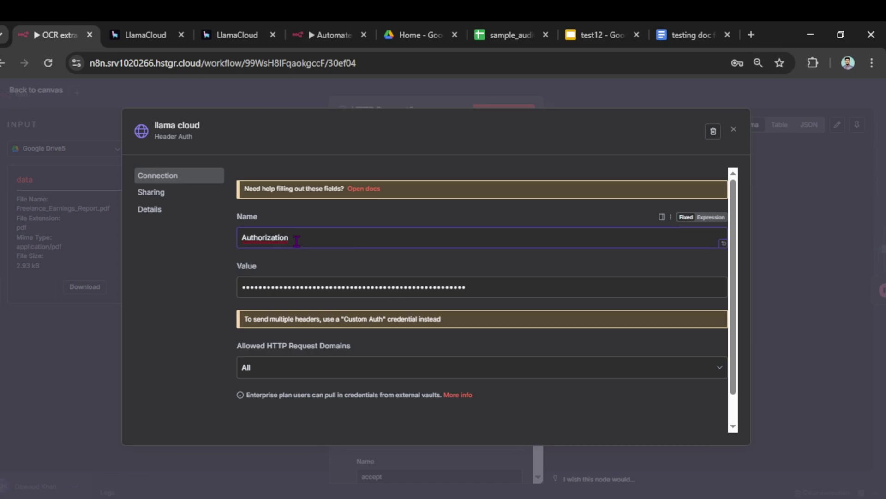
left_click_drag(296, 240, 234, 242)
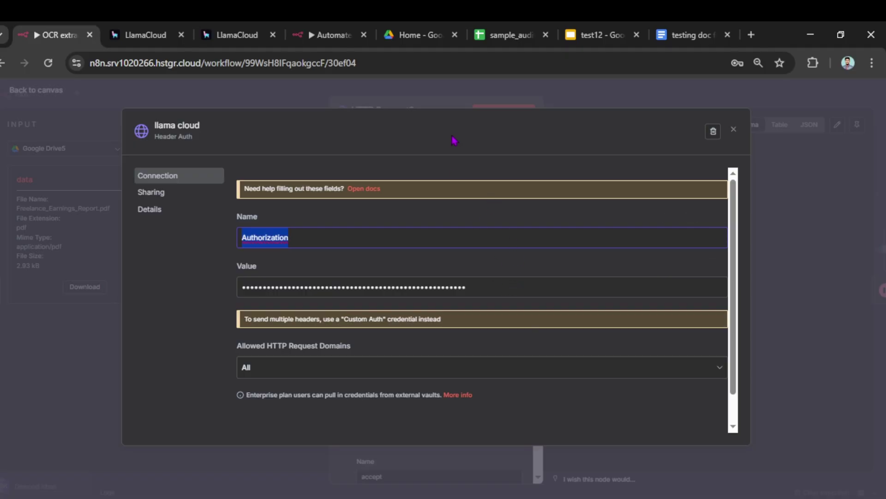
left_click(357, 236)
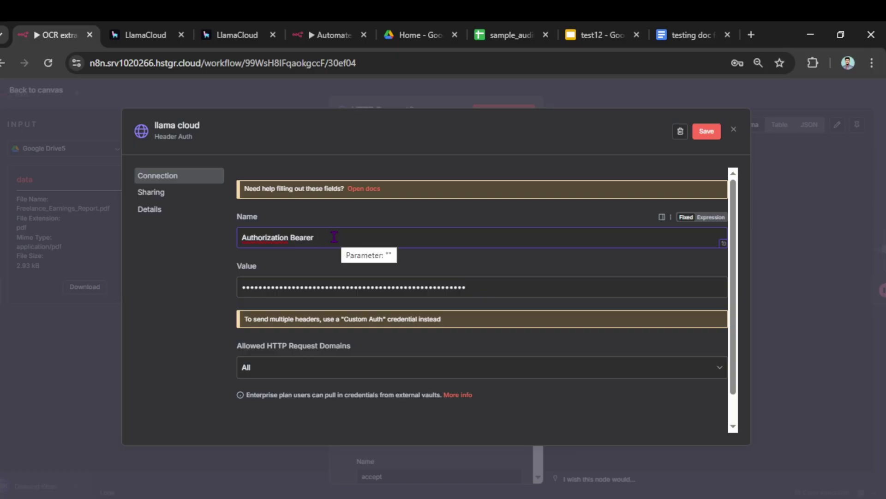
double_click(494, 287)
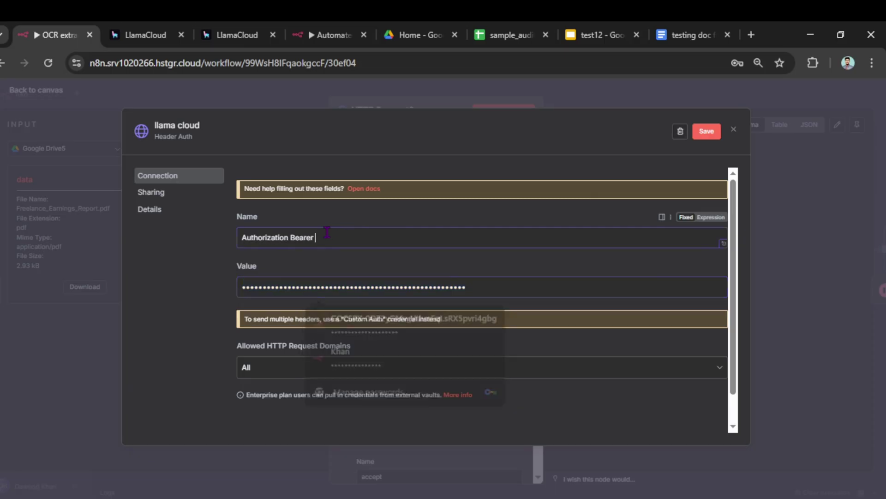
left_click_drag(322, 237, 290, 237)
key("BackSpace")
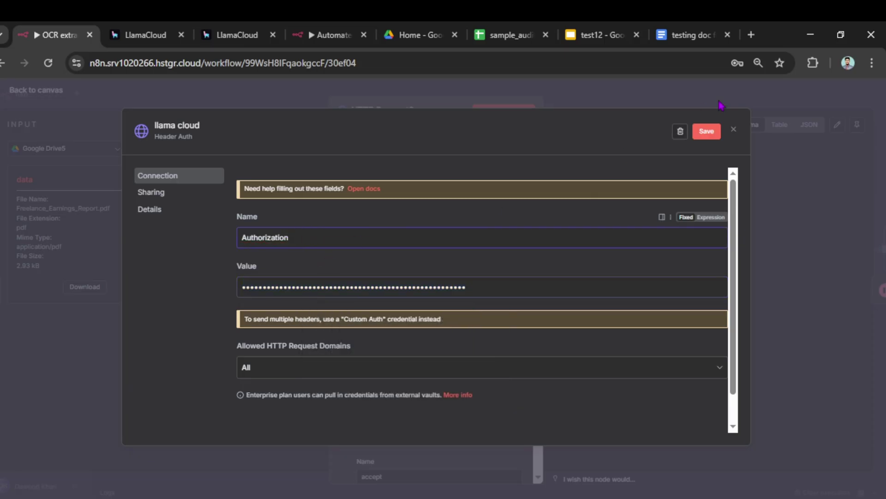
left_click(734, 129)
left_click(466, 318)
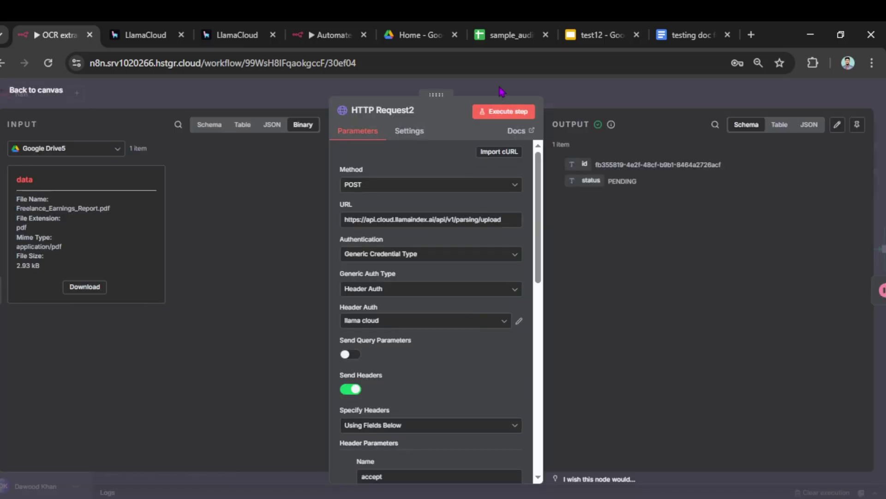
Examine the header credential setting of the HTTP Request3 node and return to the canvas.
left_click(531, 92)
double_click(585, 216)
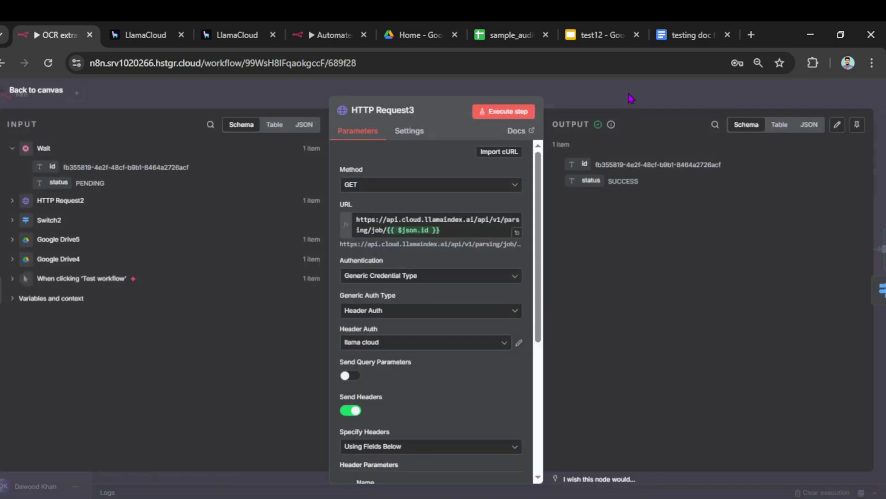
left_click(372, 346)
left_click(656, 101)
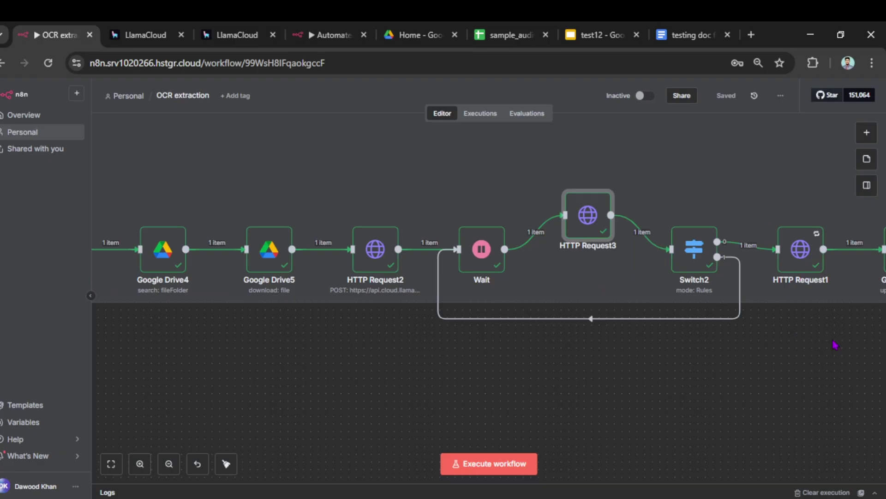
Reopen the HTTP Request2 node and examine its header parameters and binary input file.
left_click(372, 260)
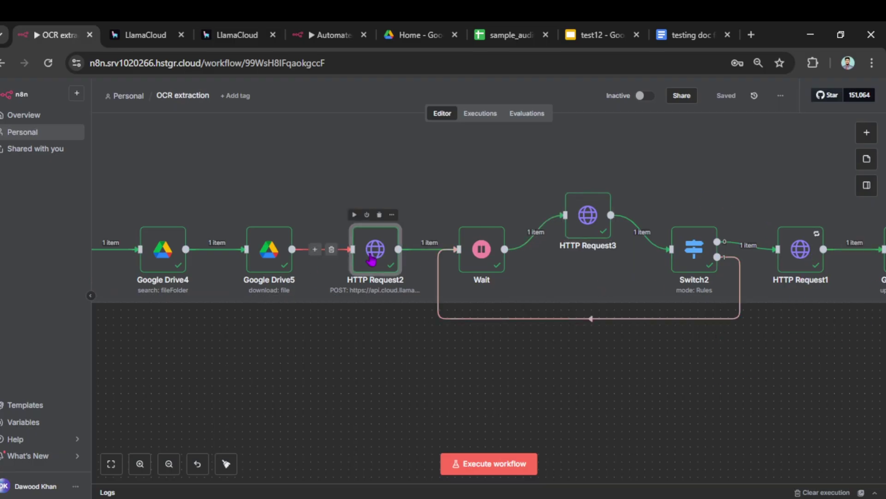
double_click(372, 260)
scroll(365, 232, "down", 5)
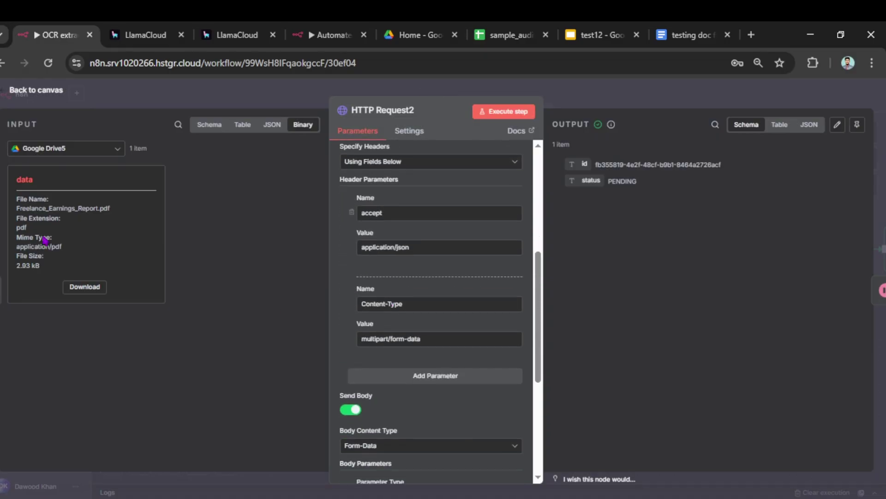
Switch to Google Drive and view the source document Freelance_Earnings_Report.pdf, highlighting its title.
left_click(416, 34)
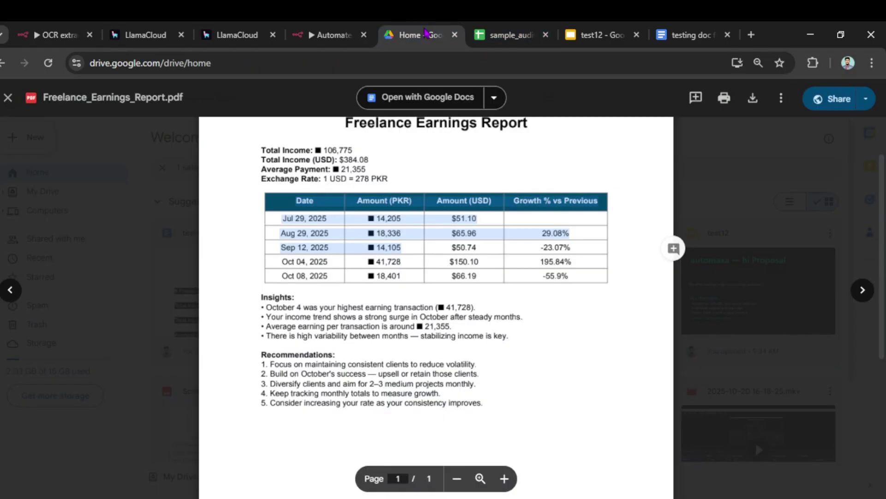
scroll(489, 139, "up", 2)
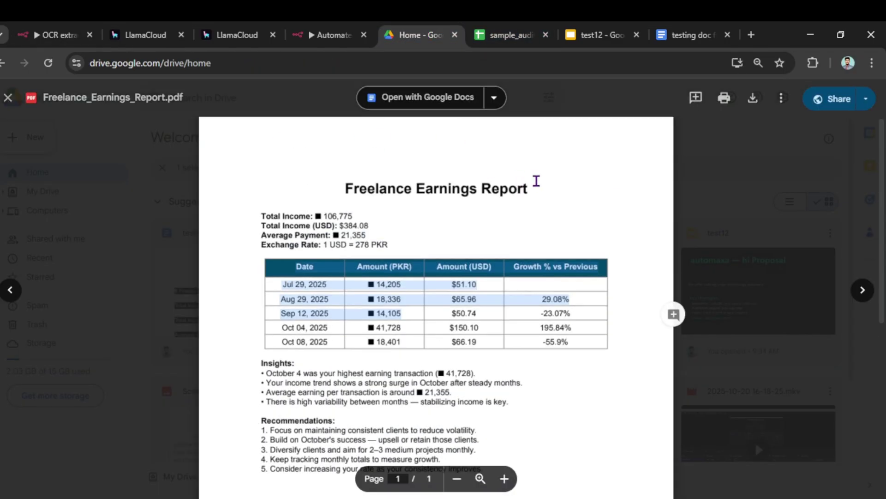
left_click_drag(531, 187, 277, 187)
left_click(326, 35)
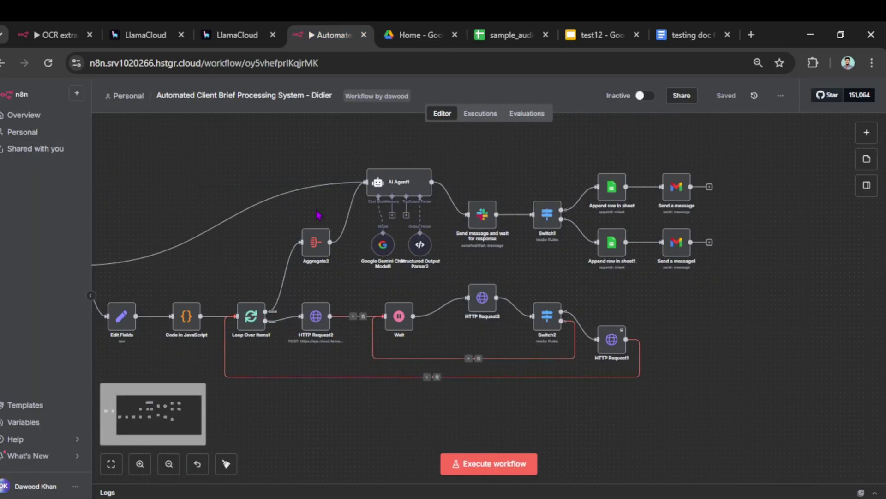
Return to HTTP Request2 and compare its form-data body parameters with the binary field name of the input file.
left_click(72, 29)
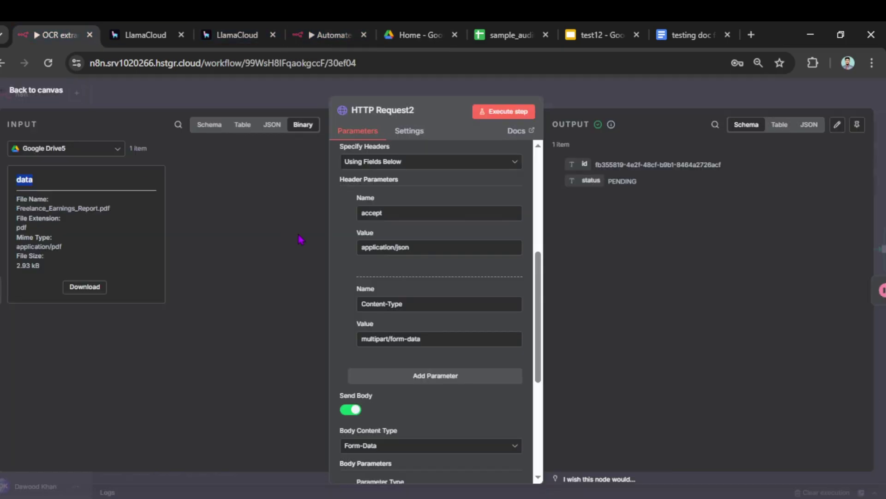
left_click(101, 210)
scroll(344, 358, "down", 5)
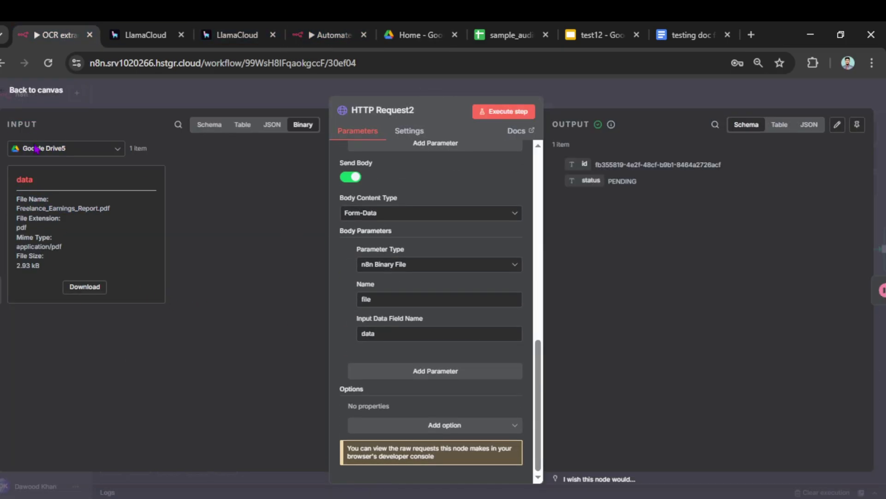
double_click(24, 179)
scroll(368, 252, "up", 3)
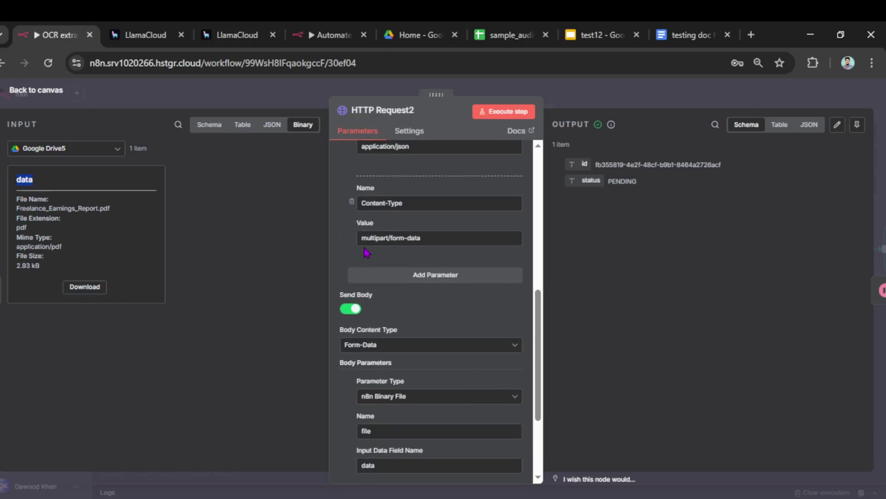
scroll(367, 252, "up", 1)
scroll(365, 251, "down", 3)
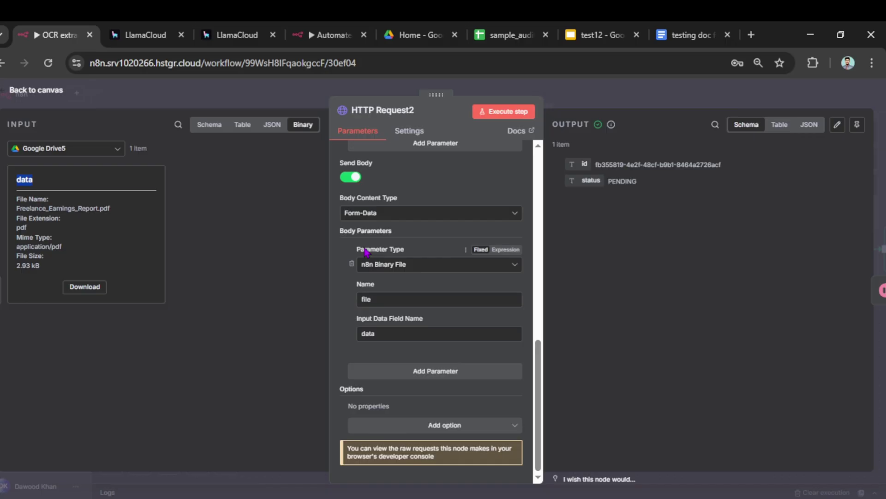
scroll(407, 271, "up", 1)
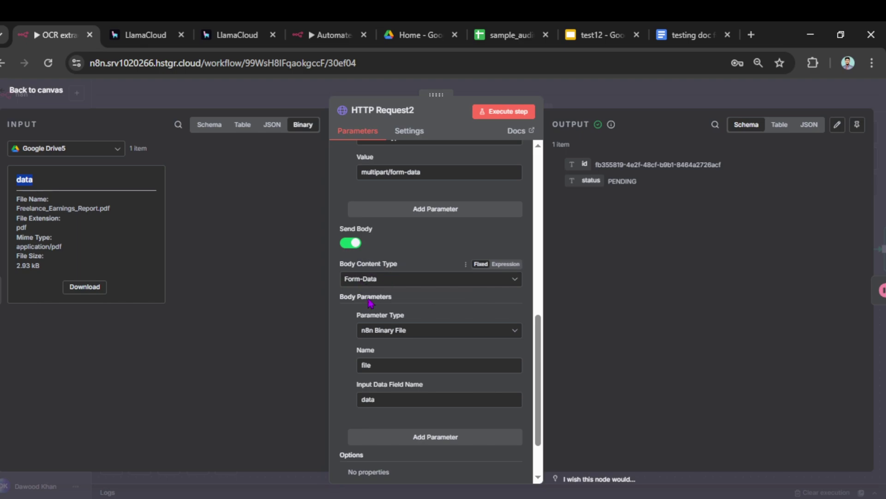
Examine the binary file body parameter of HTTP Request2, match its input data field name to the incoming file's, and return to the canvas.
scroll(365, 284, "down", 1)
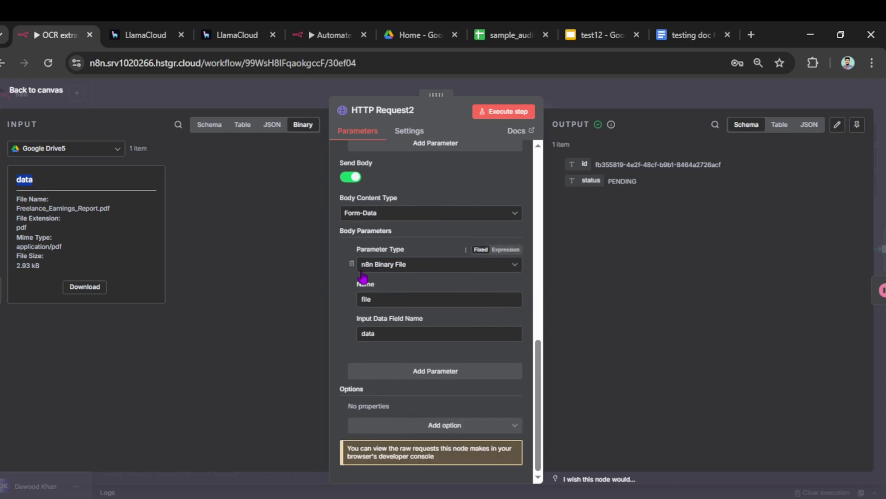
left_click(406, 265)
left_click(380, 296)
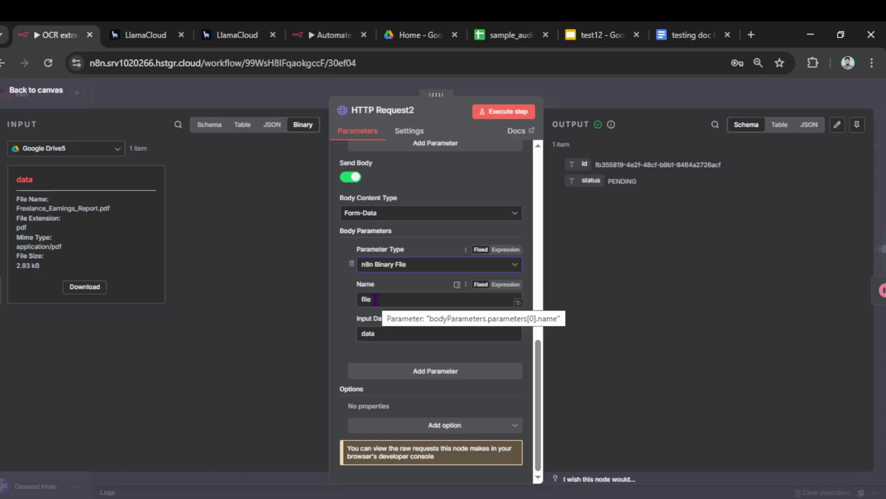
left_click_drag(106, 208, 10, 212)
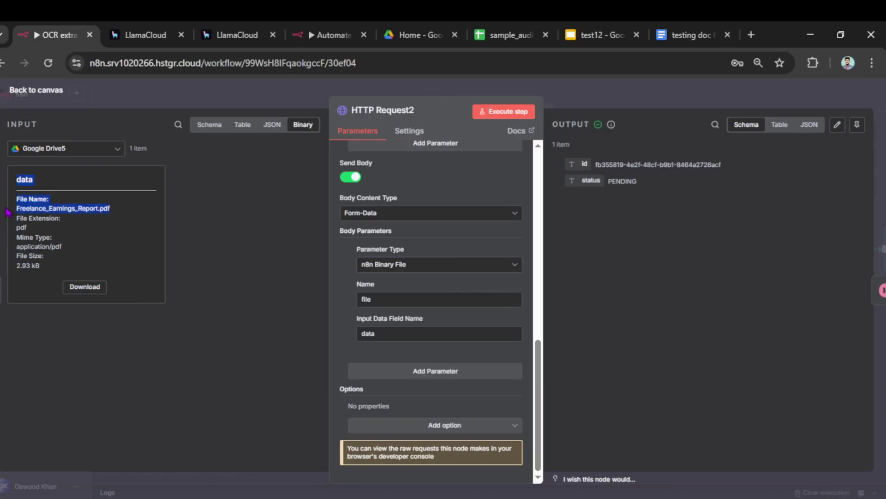
left_click(261, 290)
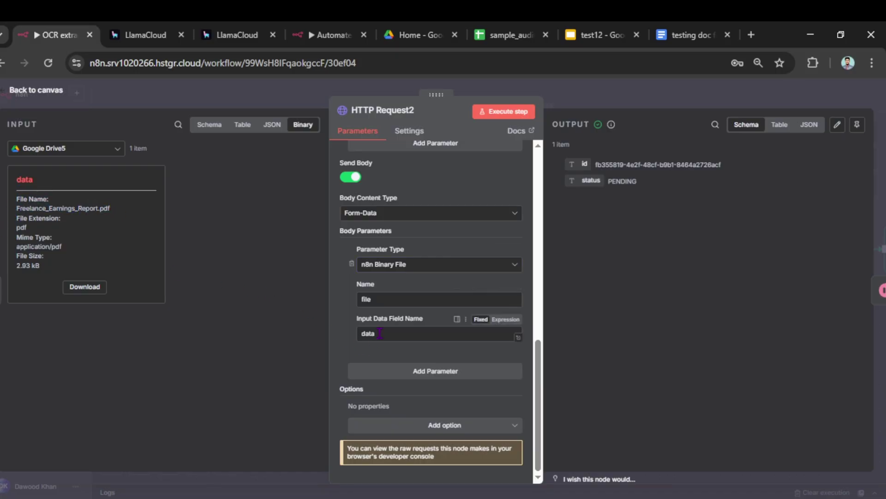
left_click_drag(517, 337, 345, 340)
left_click_drag(36, 181, 16, 183)
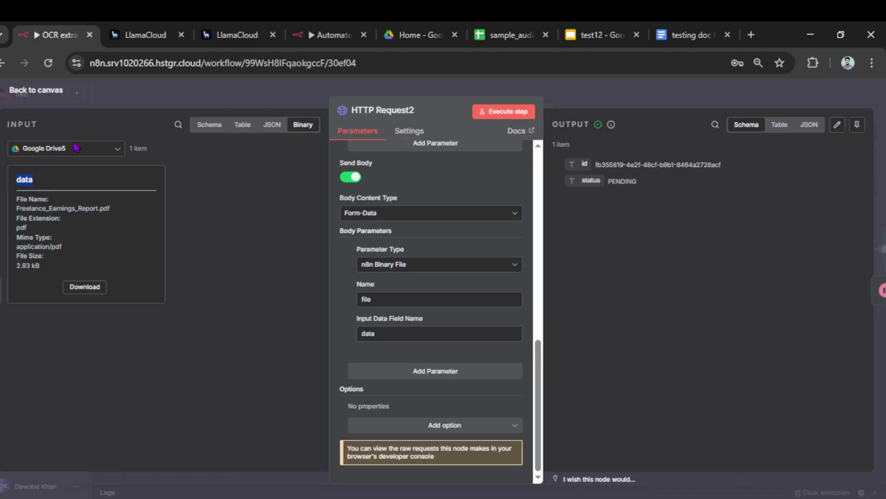
left_click(395, 333)
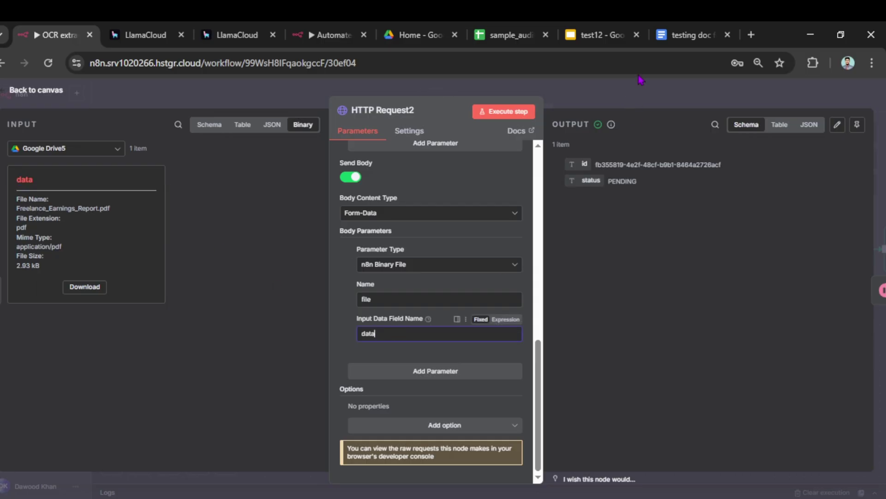
left_click(631, 96)
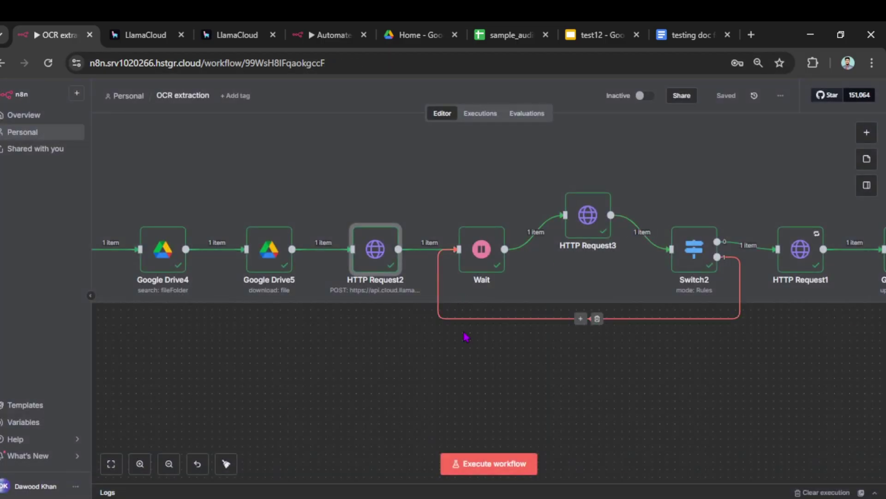
Switch to the Google Docs document "testing doc for the OCR" and delete all of its existing content.
scroll(225, 381, "right", 5)
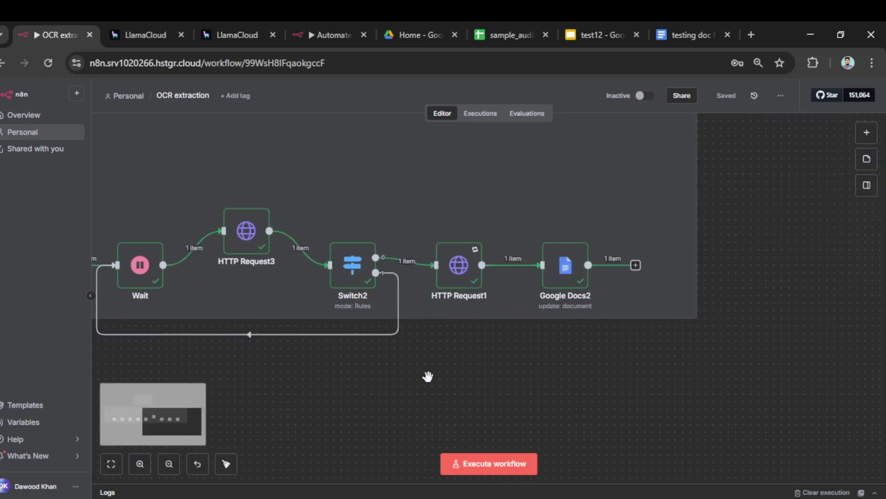
left_click(683, 29)
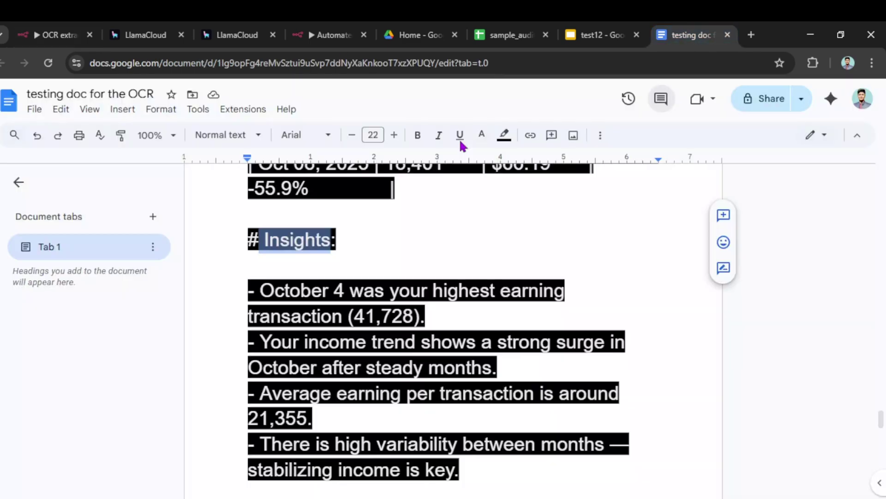
scroll(283, 318, "down", 4)
scroll(287, 303, "down", 3)
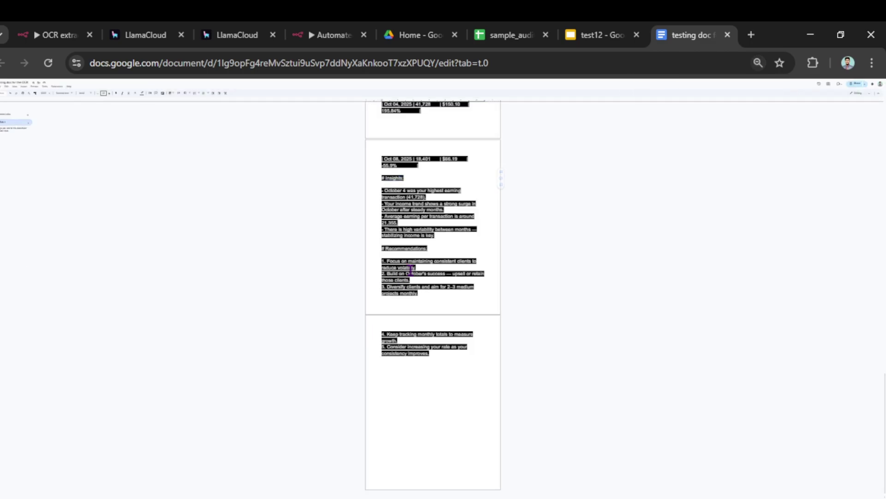
key("BackSpace")
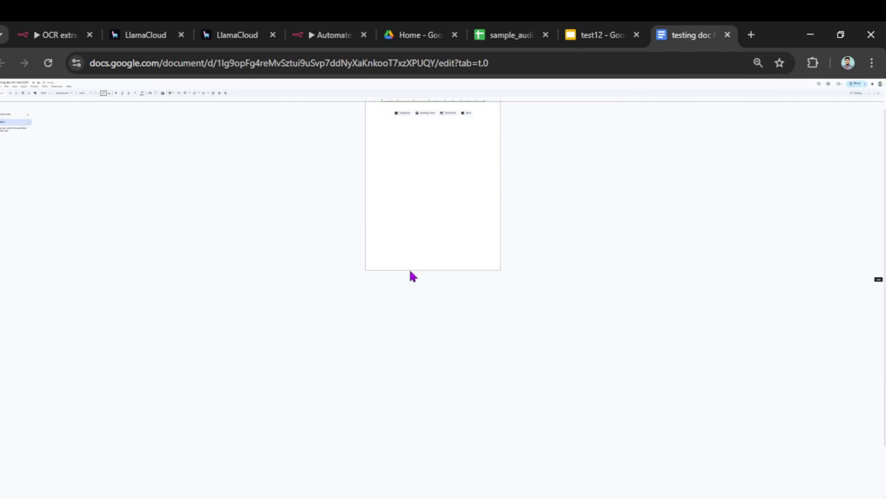
Check back on the OCR extraction workflow and enlarge the emptied "testing doc for the OCR" page to 75% browser zoom.
left_click(33, 29)
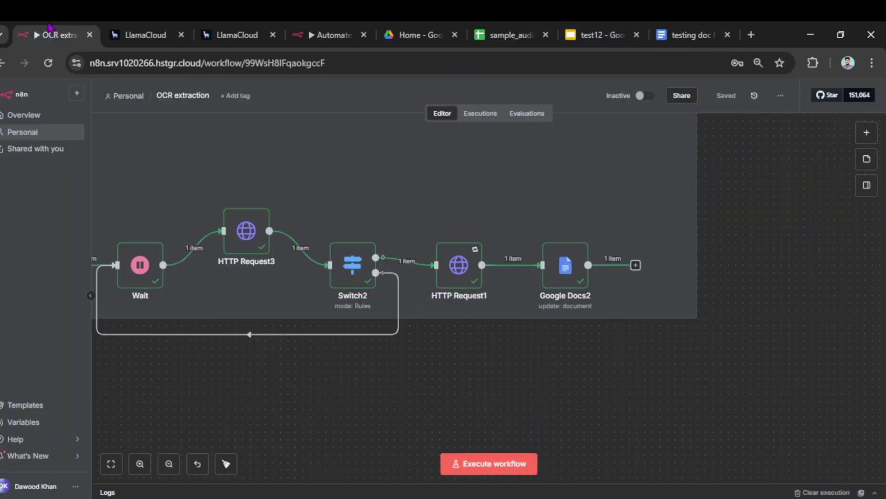
left_click(674, 28)
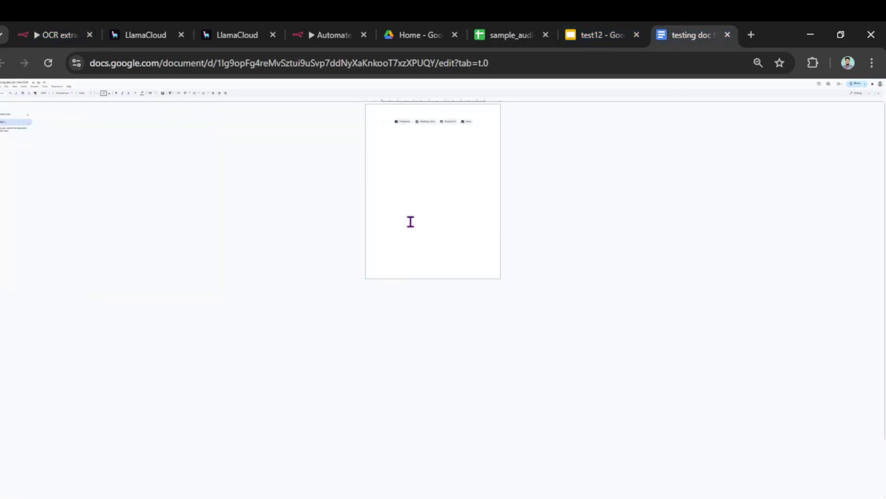
key("ctrl+plus")
key("ctrl+plus")
key("ctrl+plus")
key("ctrl+plus")
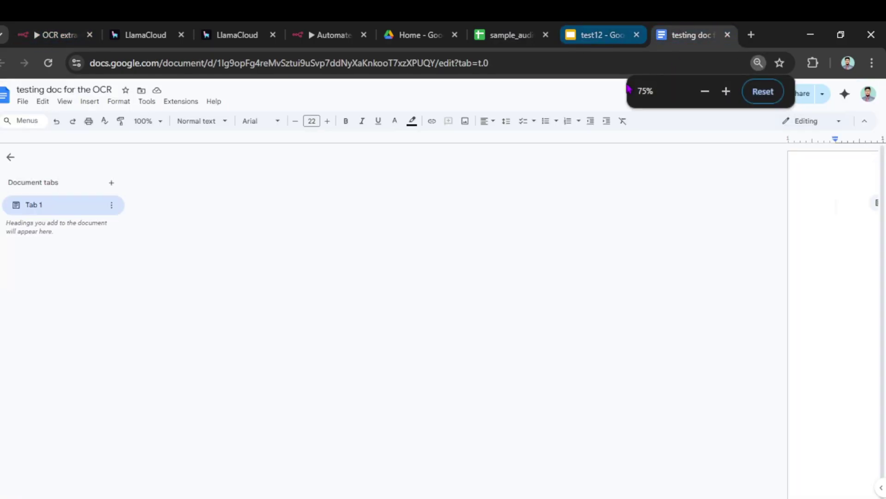
left_click(19, 29)
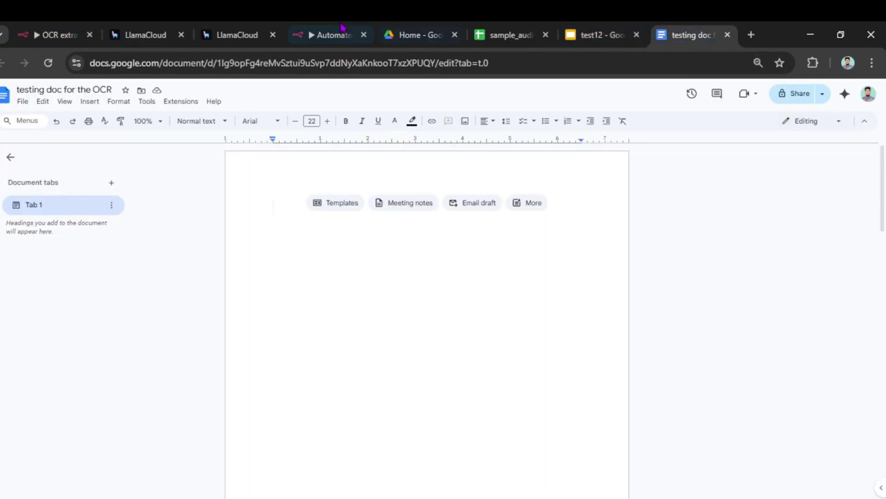
Copy the title of Freelance_Earnings_Report.pdf in Google Drive and return to the OCR extraction workflow.
left_click(412, 35)
right_click(426, 192)
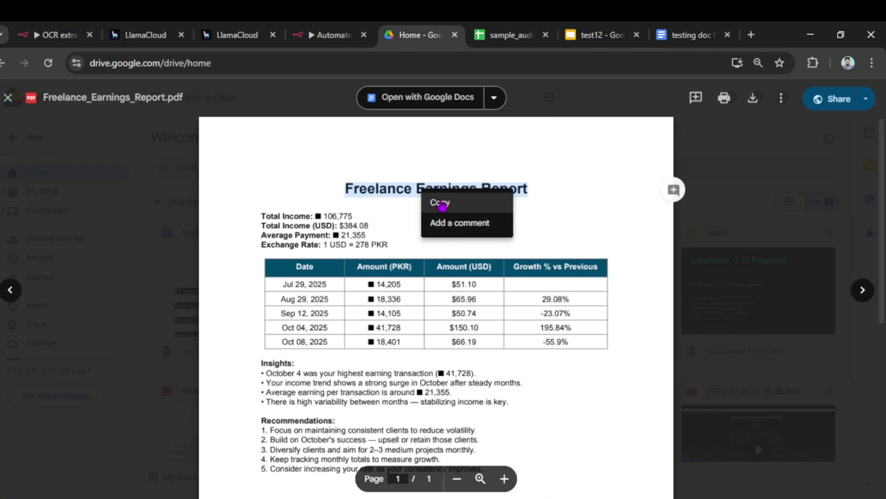
left_click(441, 201)
left_click(55, 34)
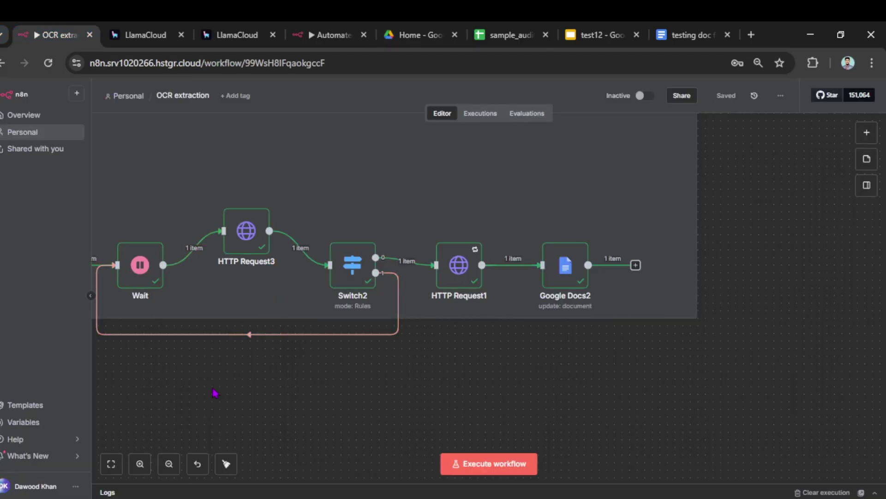
scroll(224, 372, "left", 6)
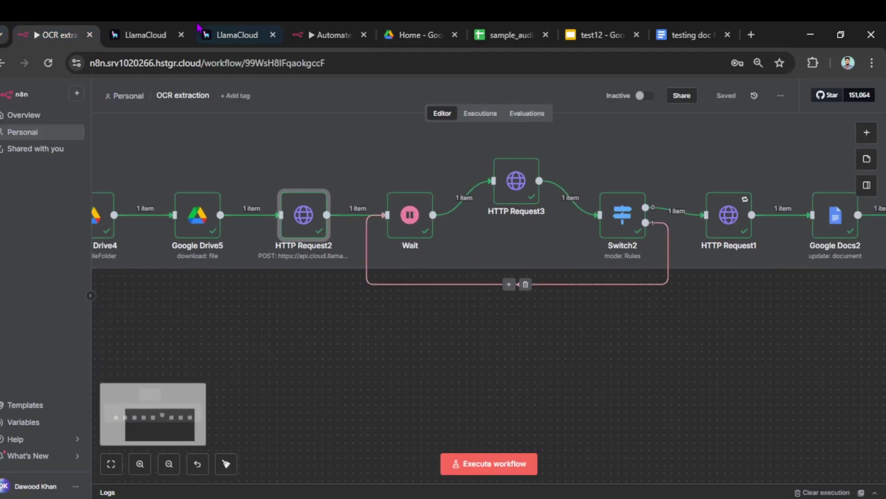
View the Automated Client Brief Processing System workflow from its Gmail Trigger onward, and return to the OCR extraction workflow.
left_click(328, 33)
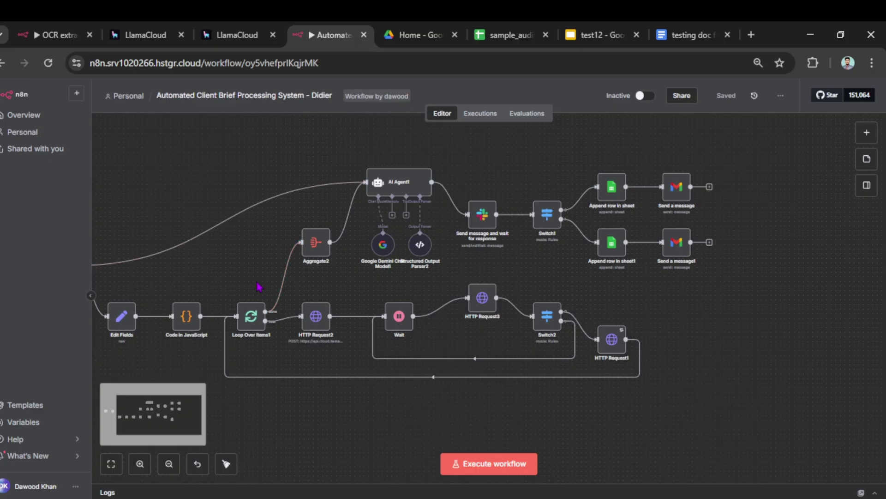
scroll(194, 217, "down", 3)
scroll(193, 217, "left", 4)
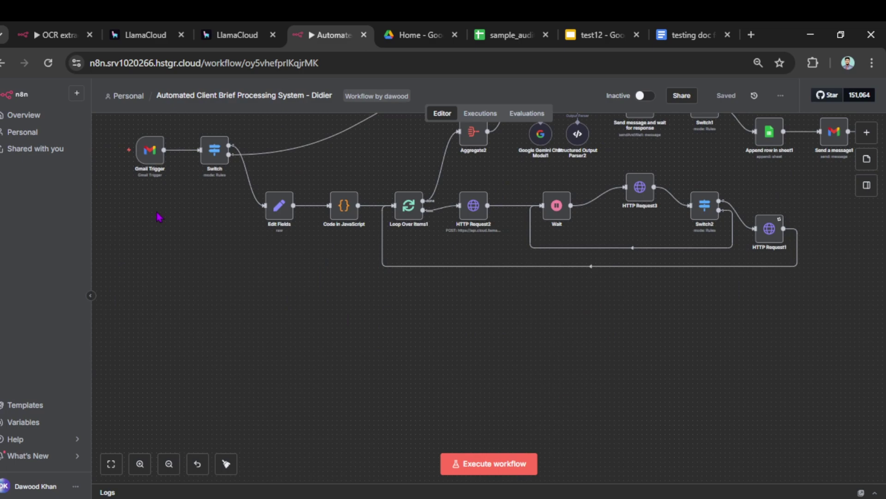
left_click(43, 30)
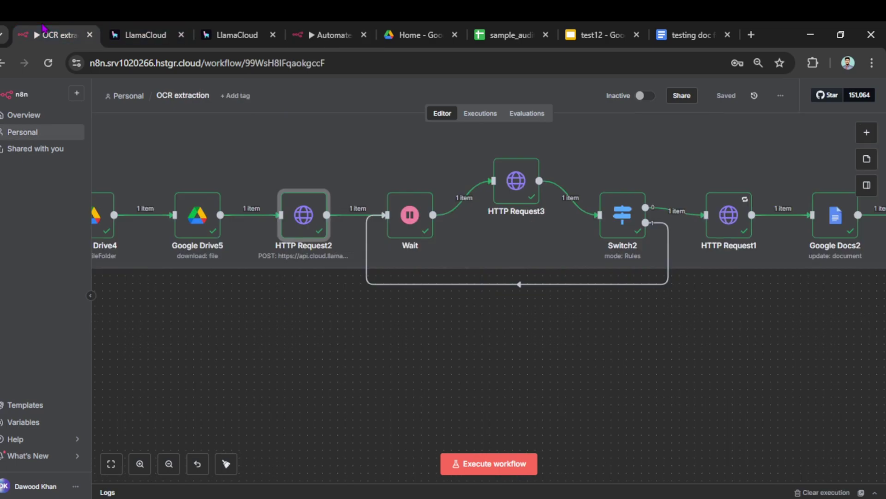
Open the Google Drive4 node, examine its file name search query, and return to the canvas.
left_click_drag(354, 137, 360, 168)
left_click(714, 97)
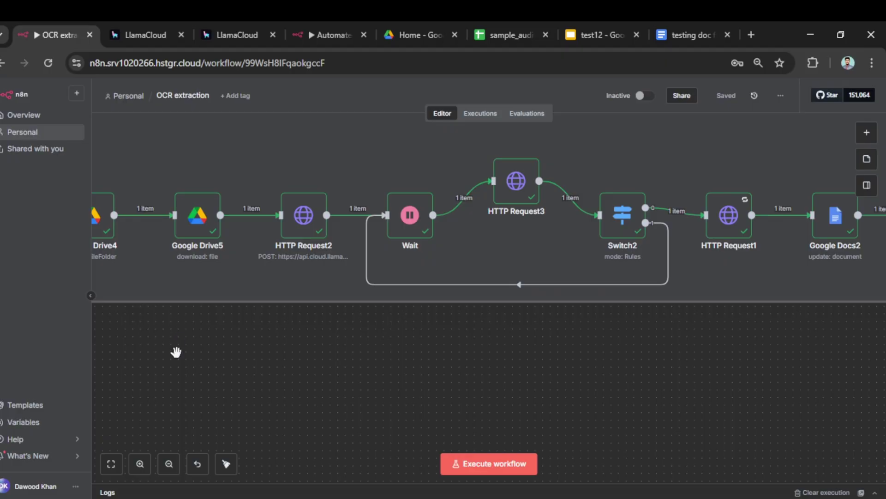
left_click_drag(176, 352, 366, 318)
double_click(281, 194)
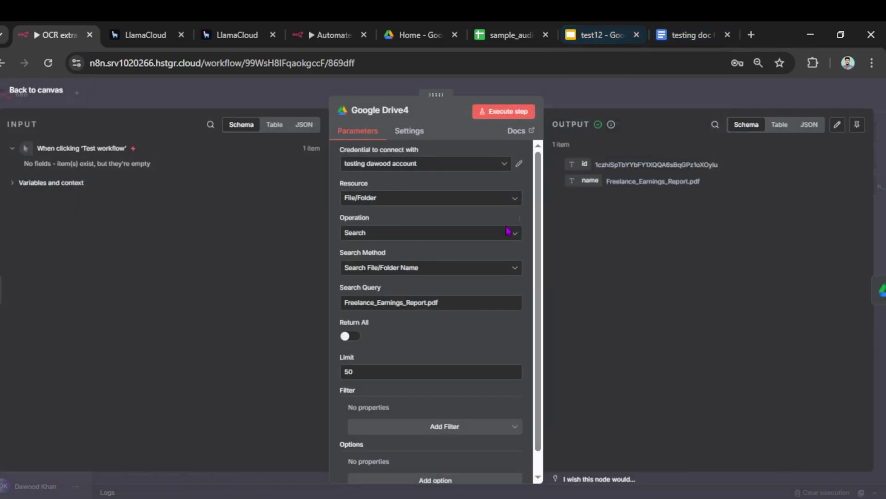
left_click_drag(441, 302, 328, 307)
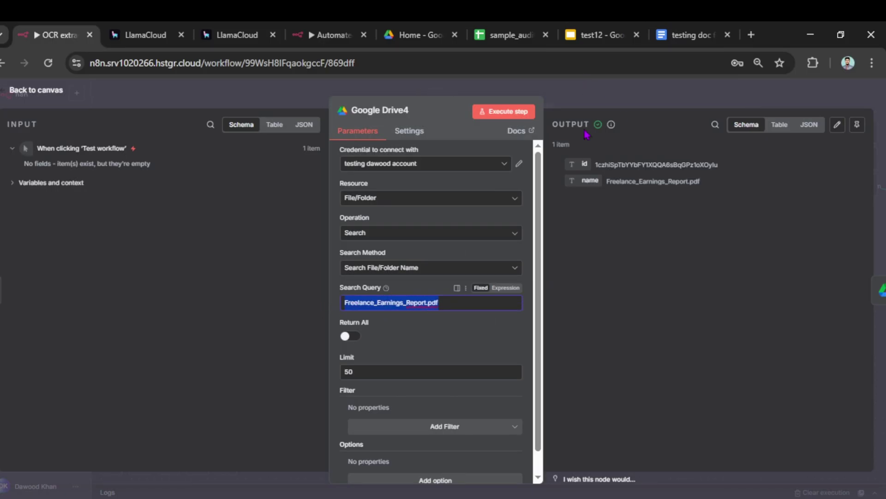
left_click(598, 97)
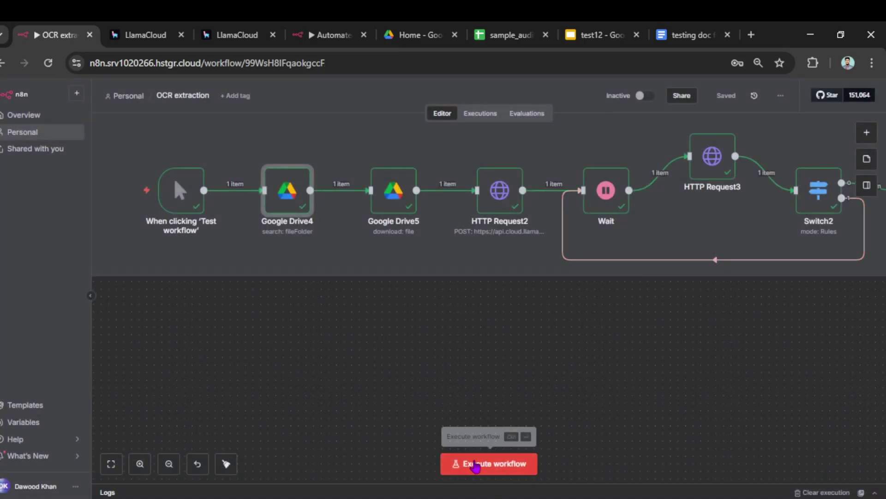
Execute the OCR extraction workflow and follow its run through the nodes.
left_click(446, 463)
scroll(411, 397, "down", 3)
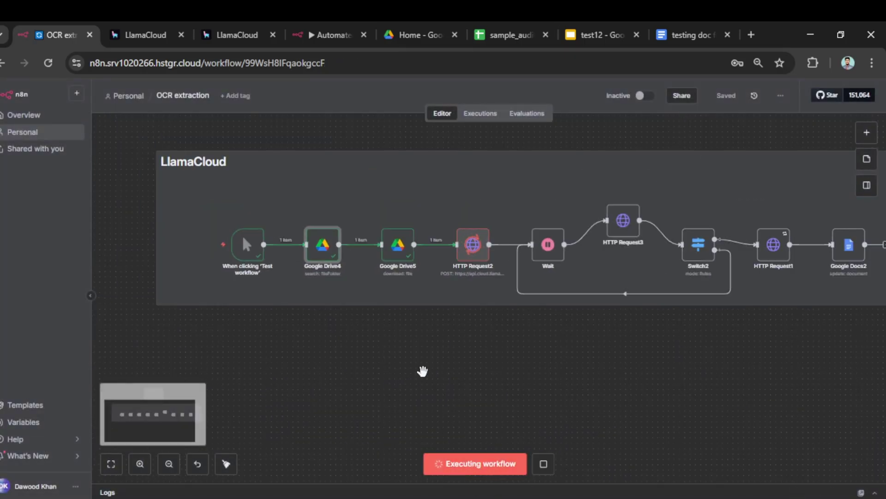
scroll(342, 352, "up", 3)
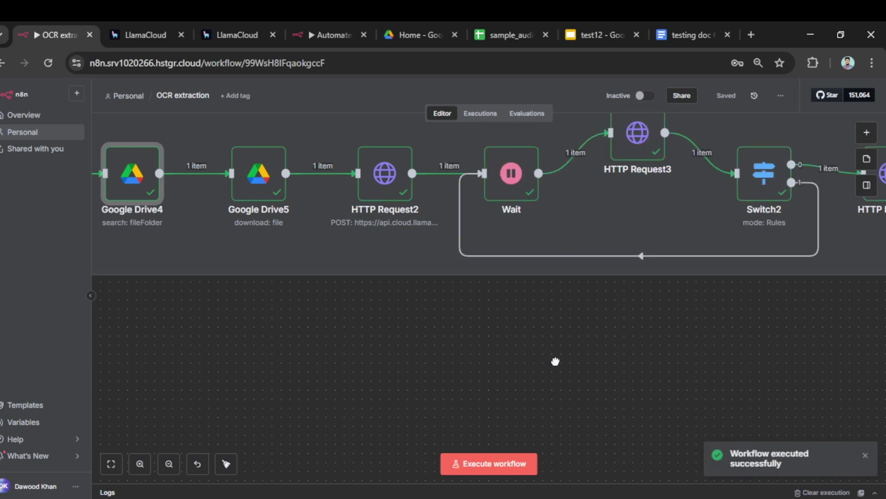
Open the HTTP Request3 node, check the parsing job status in its output, and return to the canvas.
scroll(556, 362, "right", 6)
scroll(556, 362, "up", 1)
double_click(369, 191)
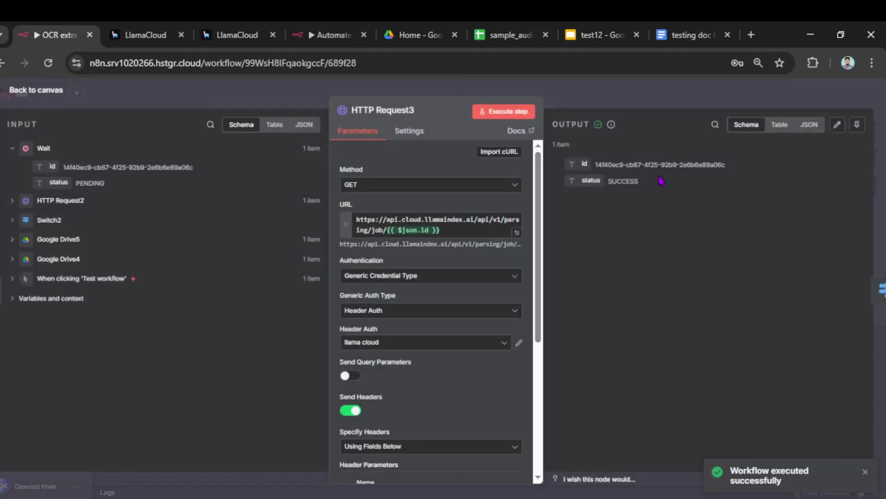
left_click_drag(662, 180, 590, 182)
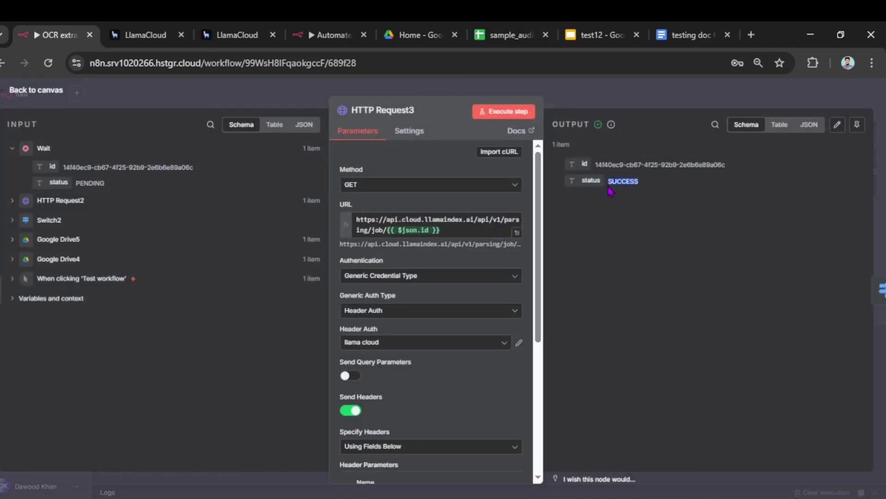
left_click(637, 99)
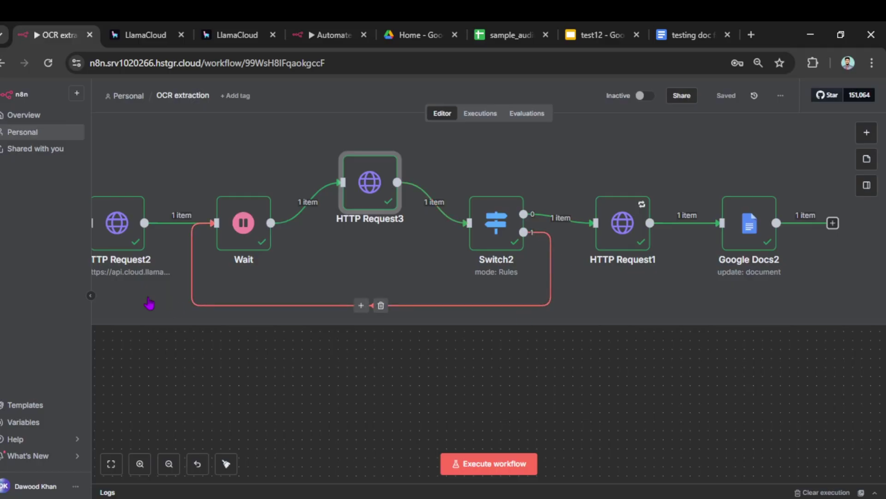
Open the HTTP Request1 node and examine its markdown result URL expression, authentication and header parameters.
double_click(633, 231)
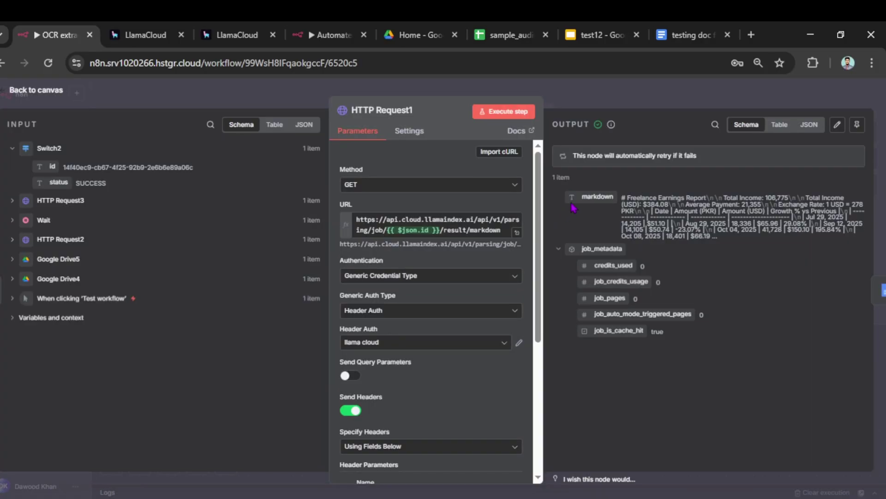
left_click(518, 233)
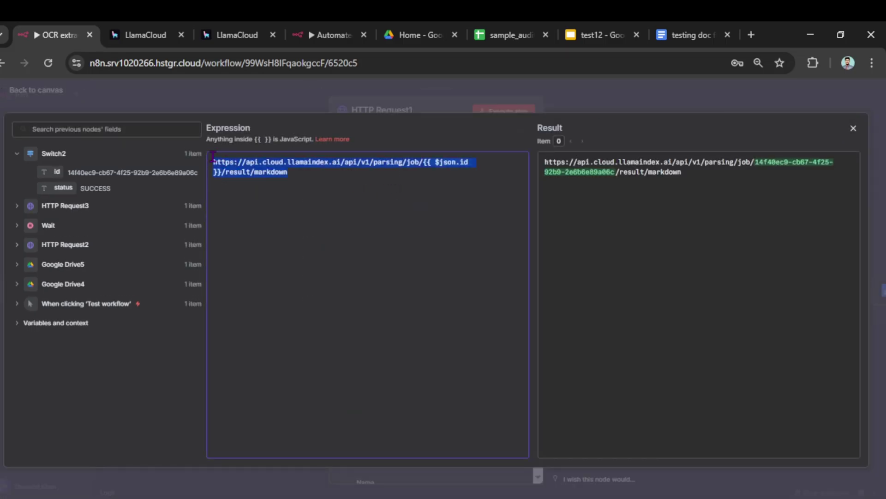
left_click(340, 96)
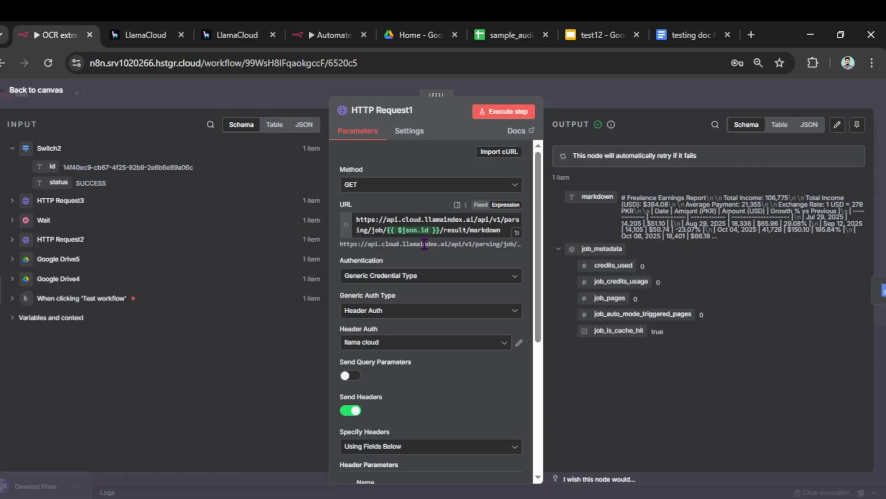
scroll(425, 244, "down", 3)
scroll(425, 249, "up", 2)
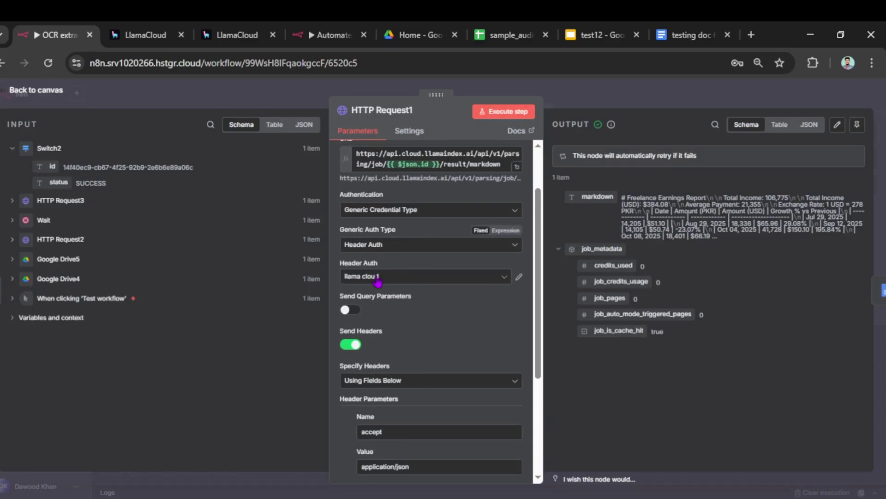
scroll(368, 280, "down", 2)
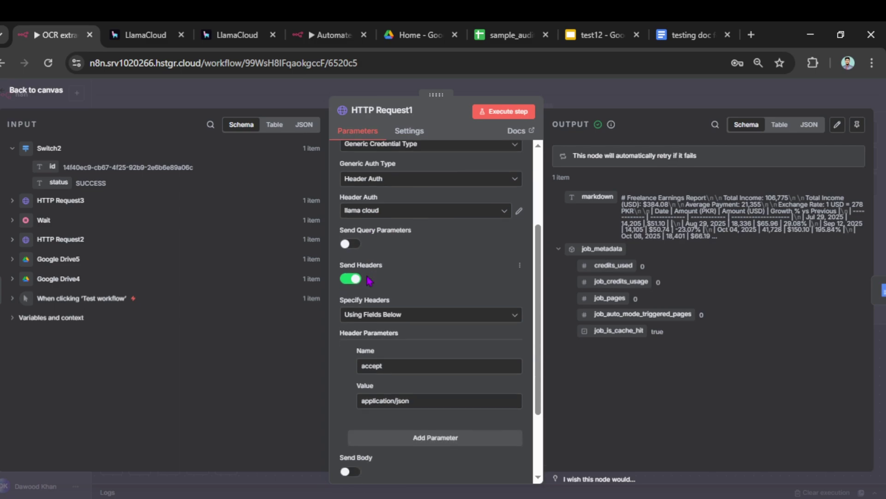
Examine the HTTP Request1 node's accept header, remaining options and markdown result URL, and return to the canvas.
scroll(406, 301, "down", 2)
left_click_drag(406, 300, 342, 314)
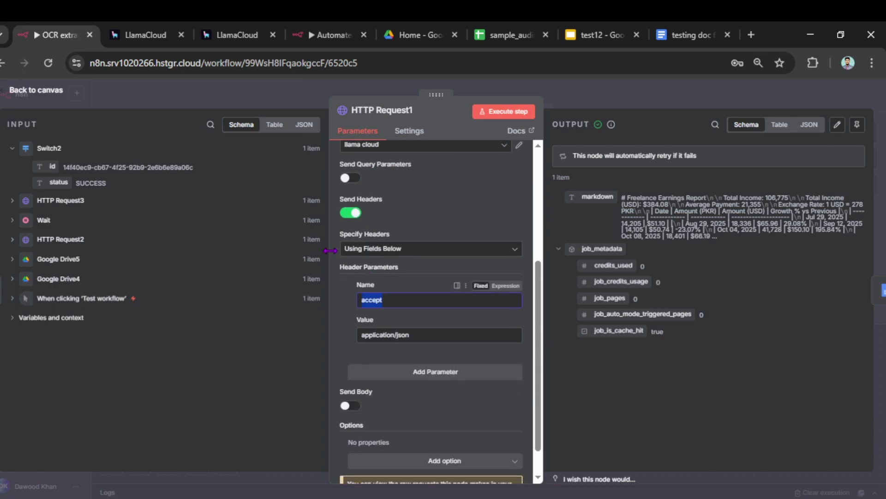
scroll(331, 250, "down", 1)
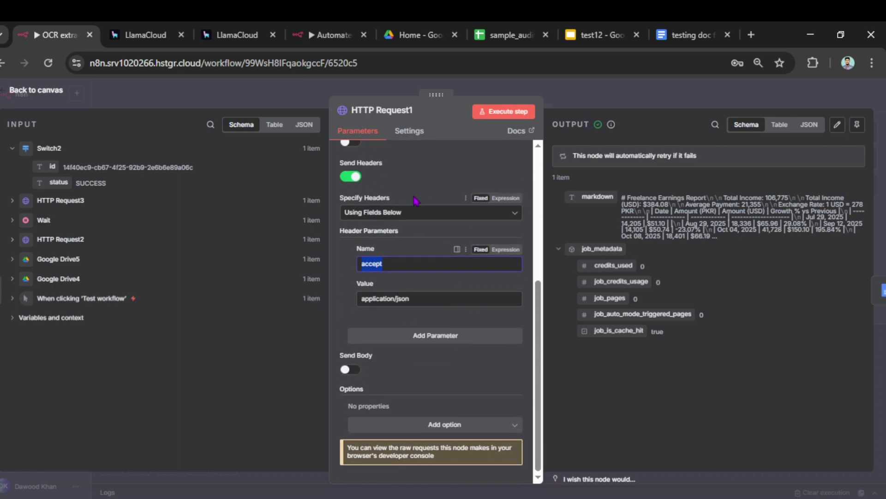
scroll(469, 233, "up", 5)
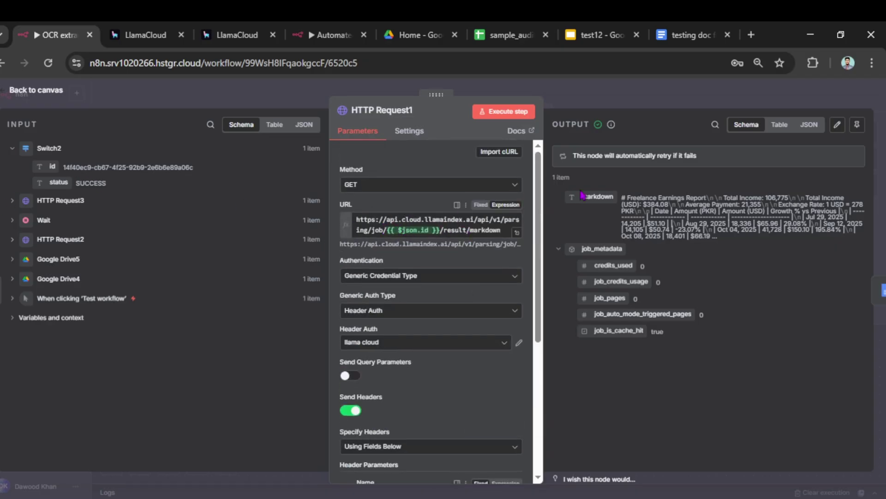
left_click(605, 95)
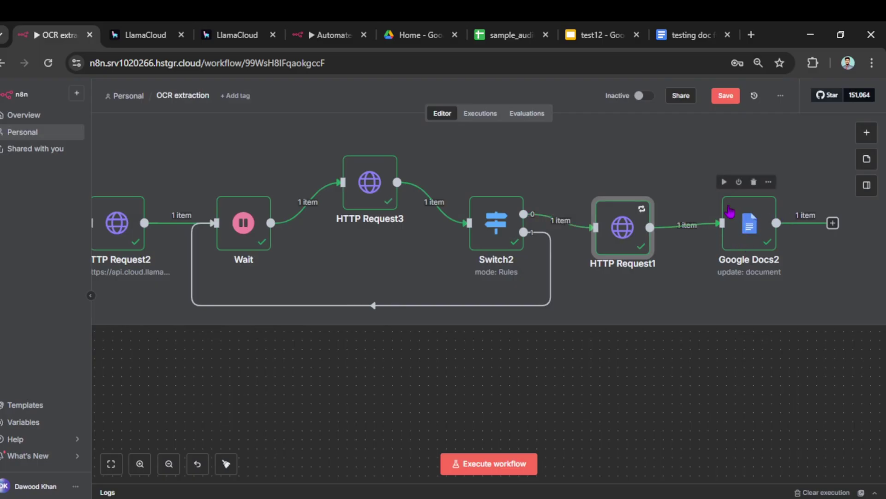
Switch to the Google Doc "testing doc for the OCR" and compare its title and income summary with Freelance_Earnings_Report.pdf in Google Drive.
left_click(677, 27)
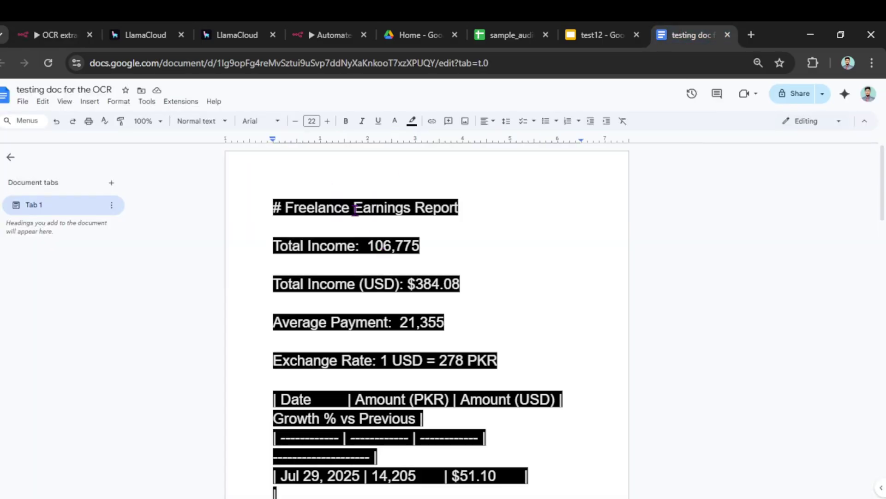
scroll(355, 207, "down", 2)
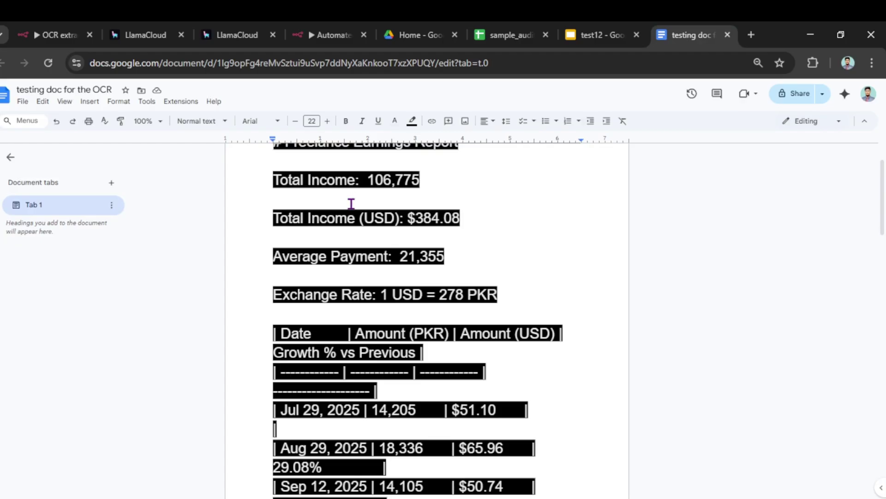
key("ctrl+minus")
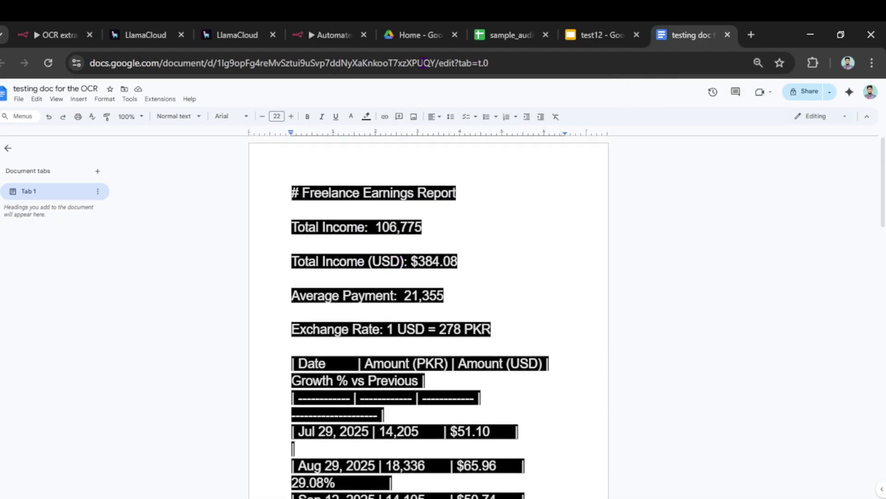
left_click_drag(416, 34, 600, 35)
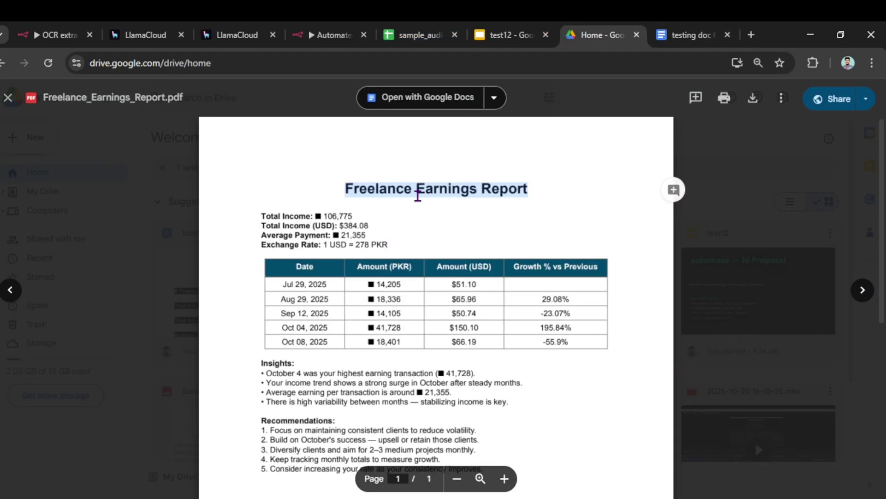
left_click_drag(406, 248, 261, 212)
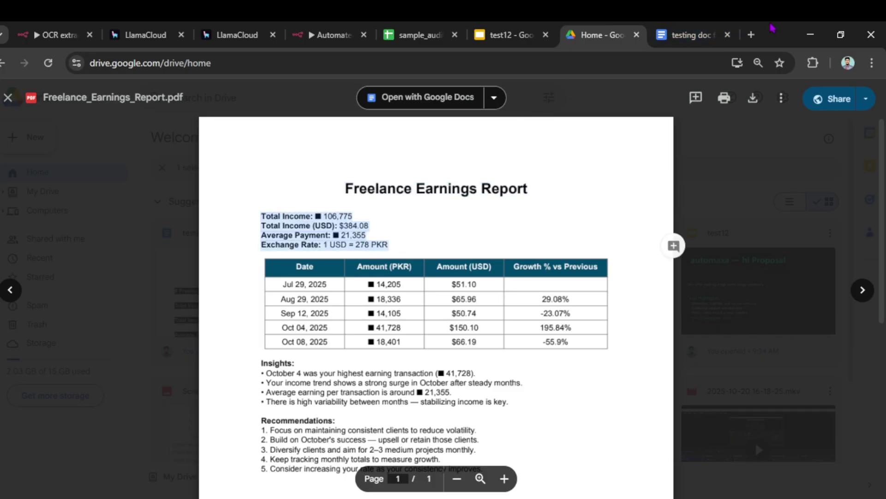
left_click(691, 35)
left_click_drag(514, 343, 245, 242)
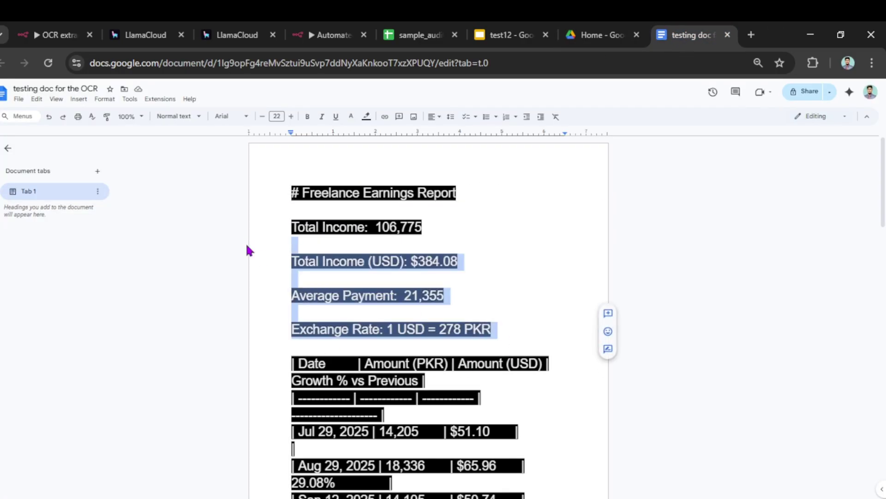
Compare the earnings table's headers and monthly rows in the Google Doc with the table in Freelance_Earnings_Report.pdf.
left_click(599, 35)
left_click_drag(292, 265, 320, 264)
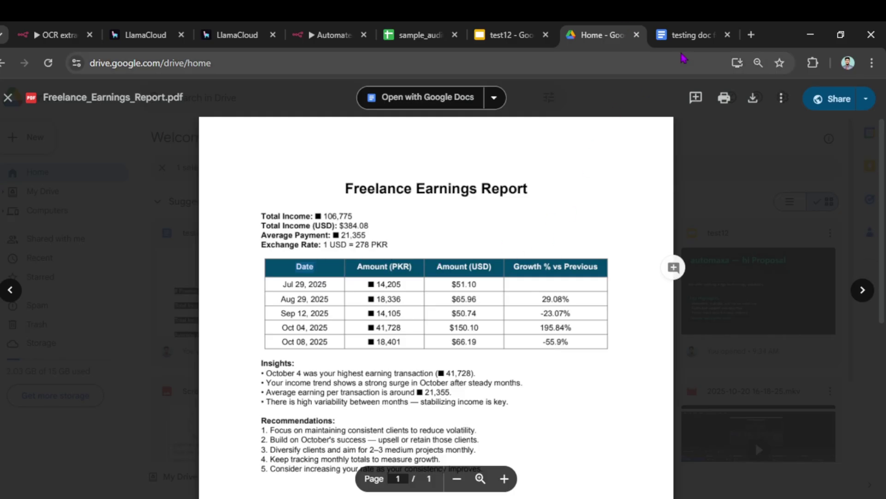
left_click(692, 34)
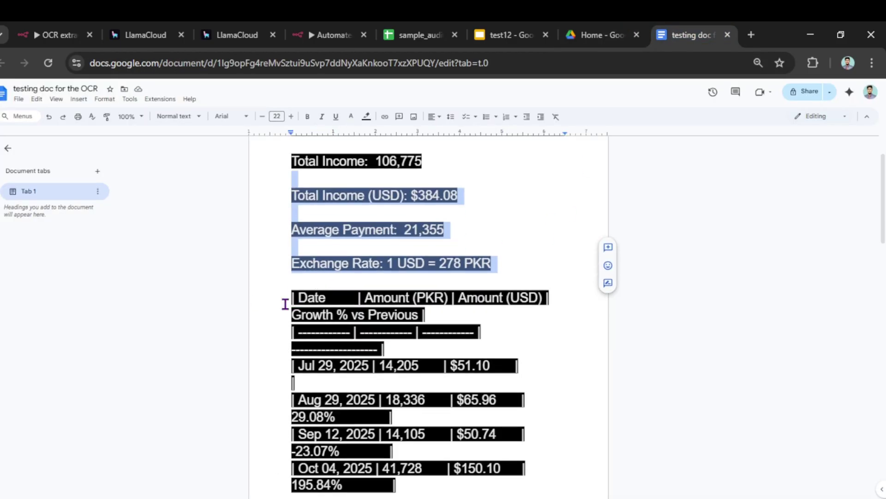
left_click(285, 304)
scroll(296, 277, "down", 2)
left_click_drag(299, 232, 460, 227)
left_click_drag(368, 250, 432, 249)
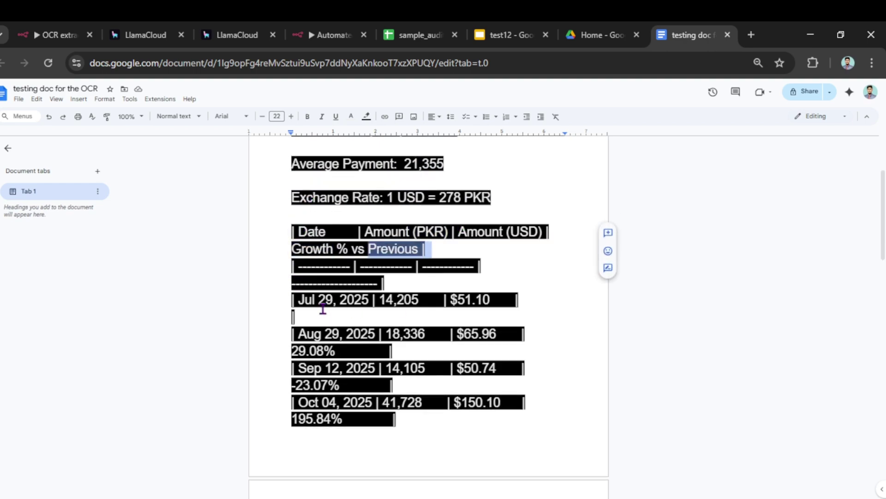
scroll(323, 310, "down", 2)
left_click_drag(298, 234, 364, 463)
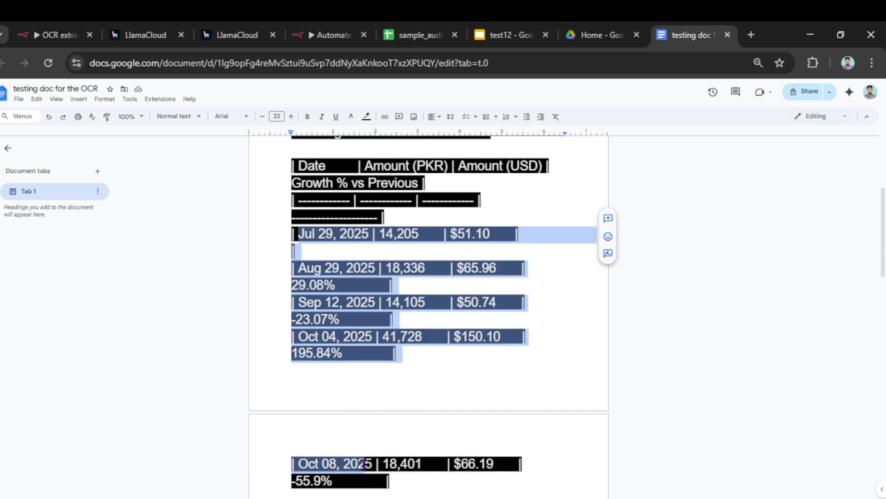
left_click(541, 28)
left_click(572, 37)
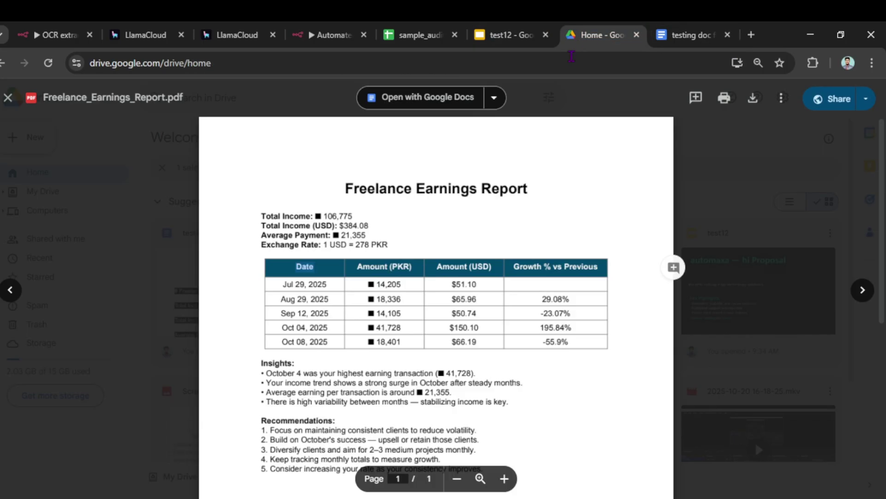
left_click(701, 29)
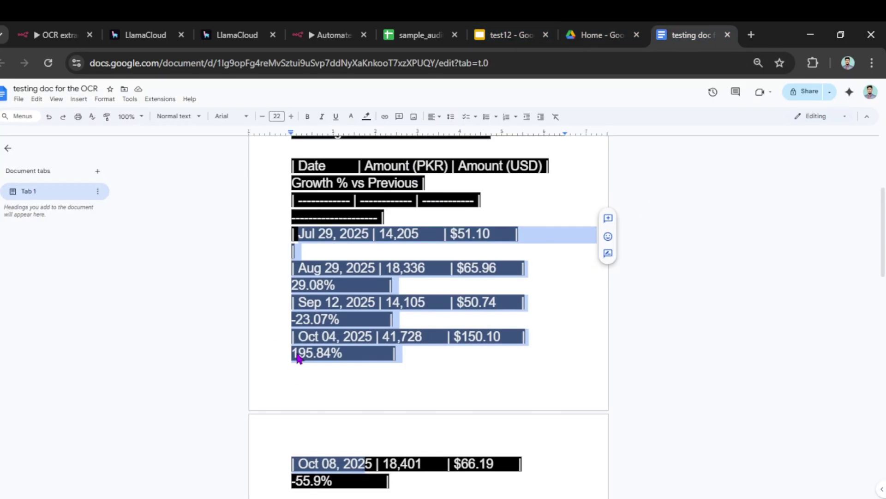
Check the extracted Insights and Recommendations sections in the Google Doc against the same sections of the PDF.
scroll(415, 323, "down", 6)
left_click_drag(292, 252, 345, 346)
scroll(344, 346, "down", 3)
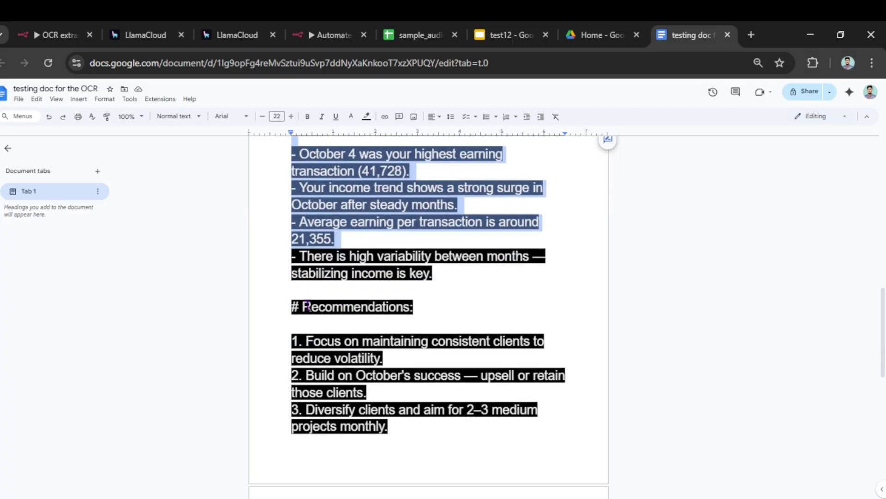
left_click(577, 36)
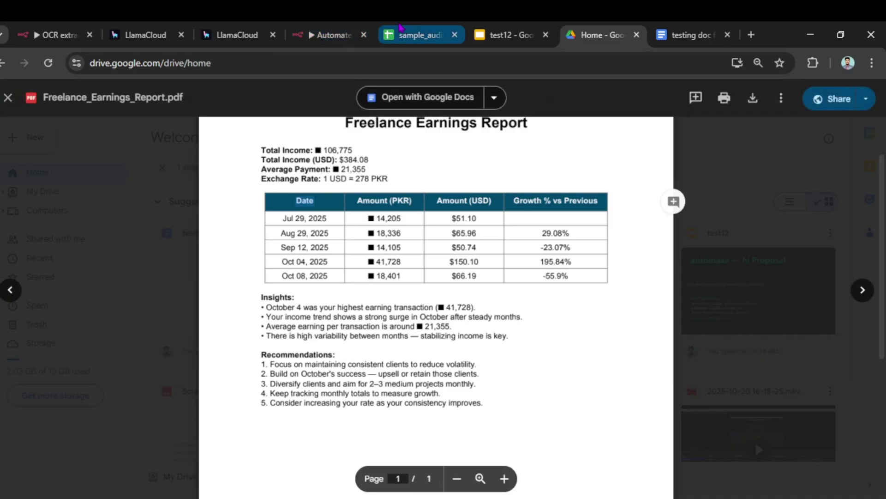
left_click(418, 34)
left_click(603, 35)
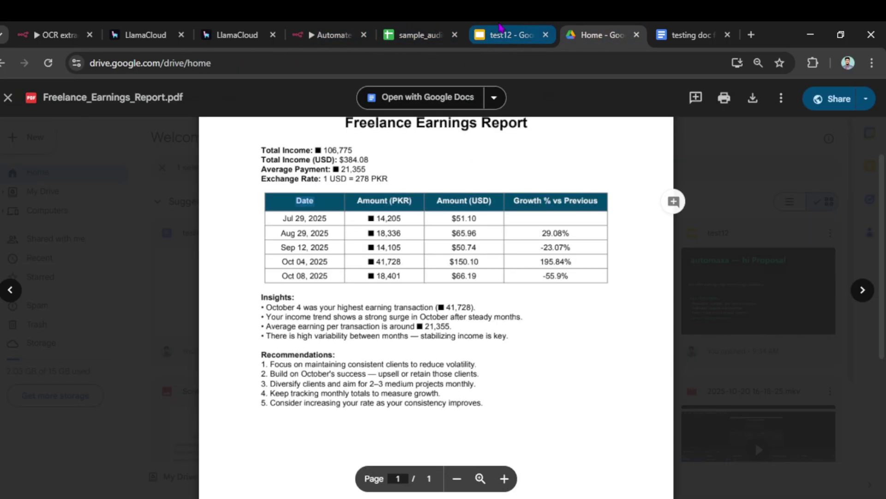
Close the PDF preview and open the image Screenshot 2025-10-18 191327.png from the Google Drive home page.
left_click(10, 97)
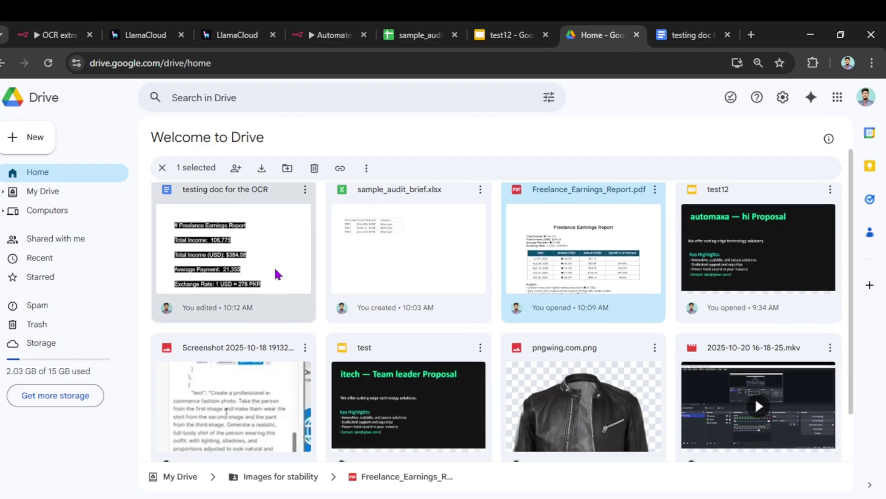
scroll(295, 323, "down", 2)
left_click(201, 365)
double_click(201, 366)
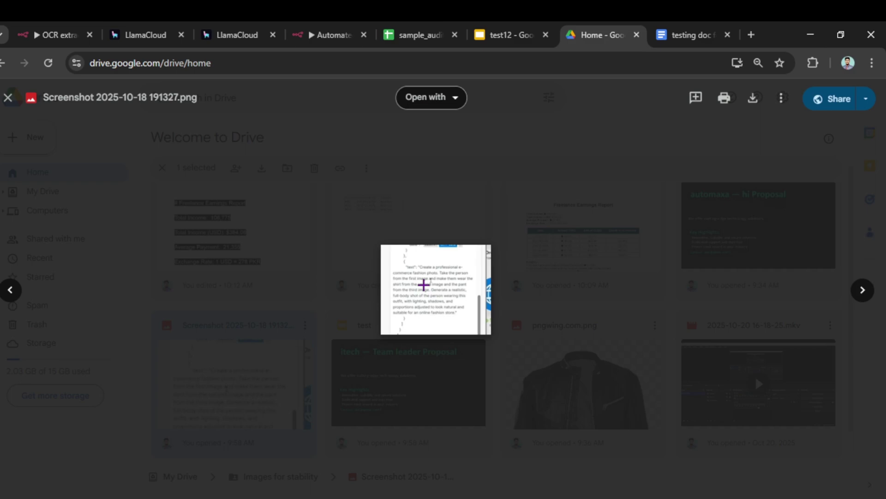
Copy the screenshot image's full file name, including its extension, keeping the name as it is.
left_click(145, 100)
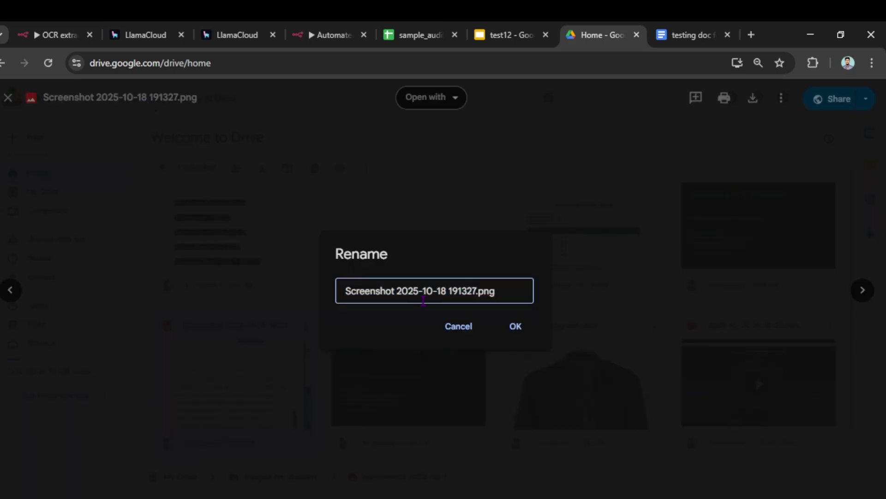
triple_click(411, 291)
right_click(411, 291)
key("ctrl+c")
left_click(432, 245)
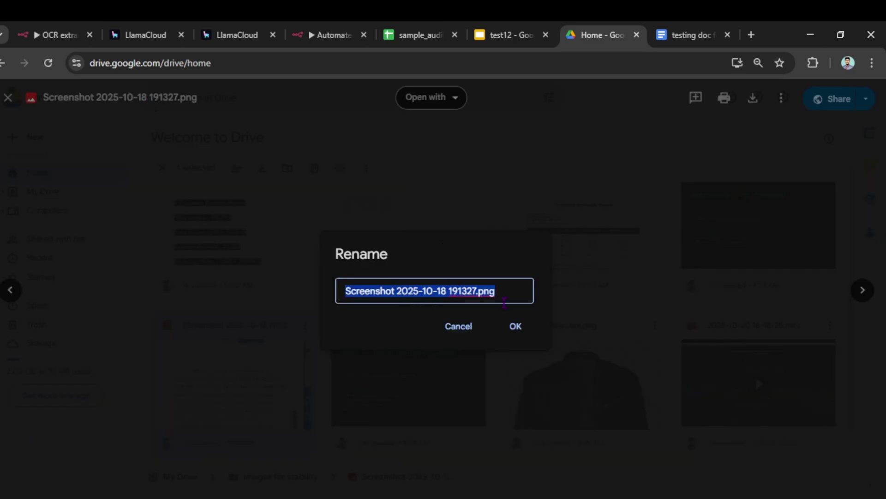
left_click(519, 328)
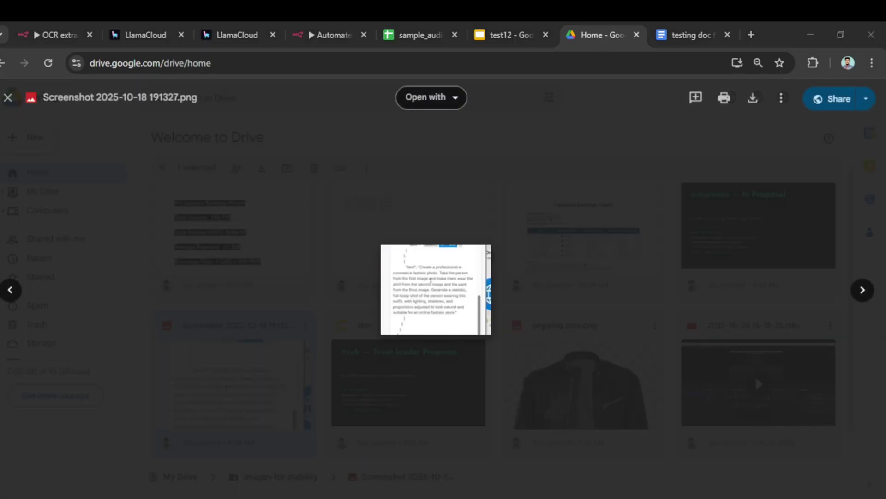
key("super+e")
key("Down")
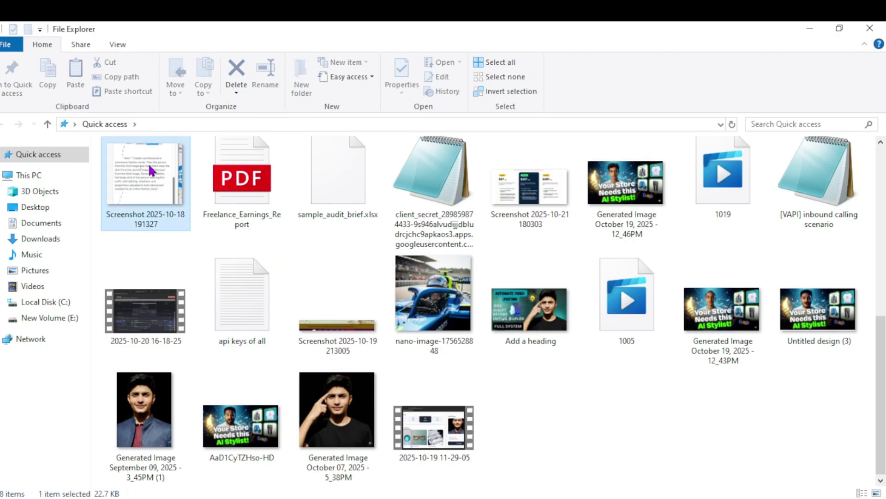
scroll(405, 362, "up", 1)
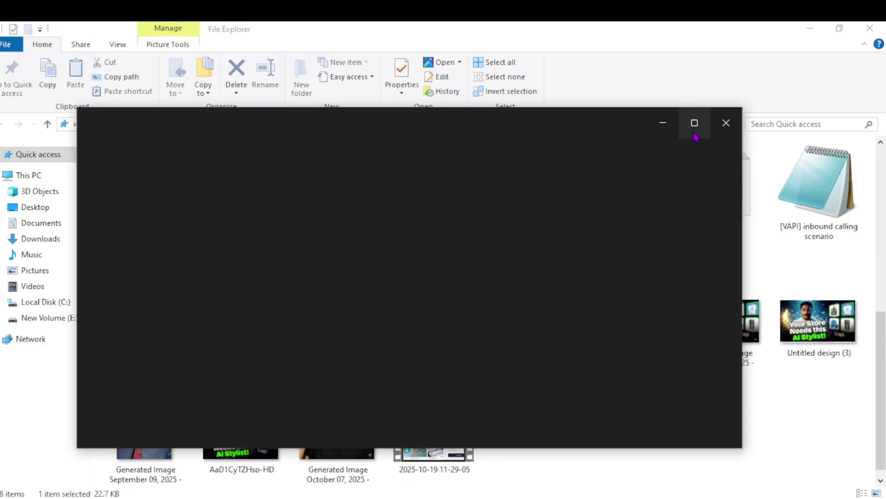
left_click(694, 133)
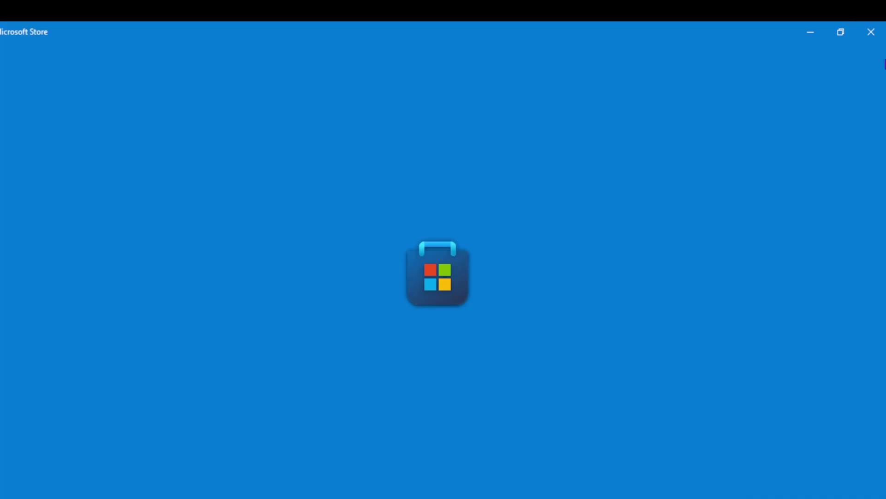
left_click(871, 31)
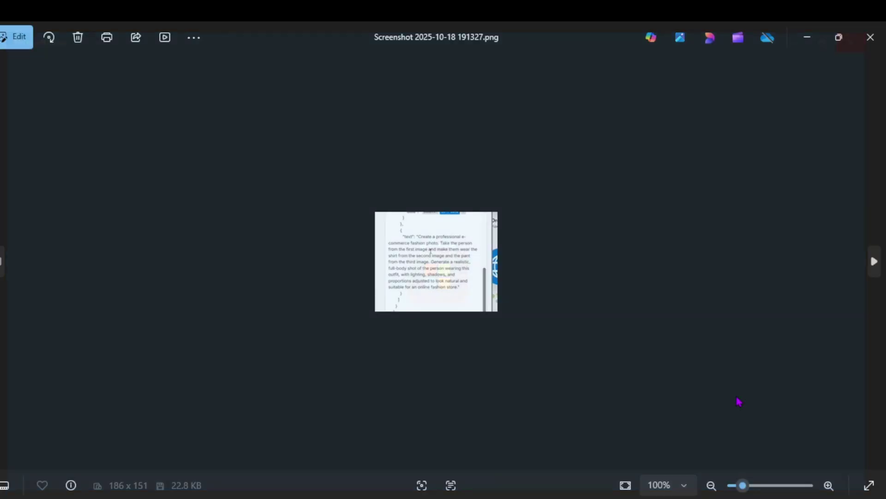
left_click_drag(742, 484, 785, 483)
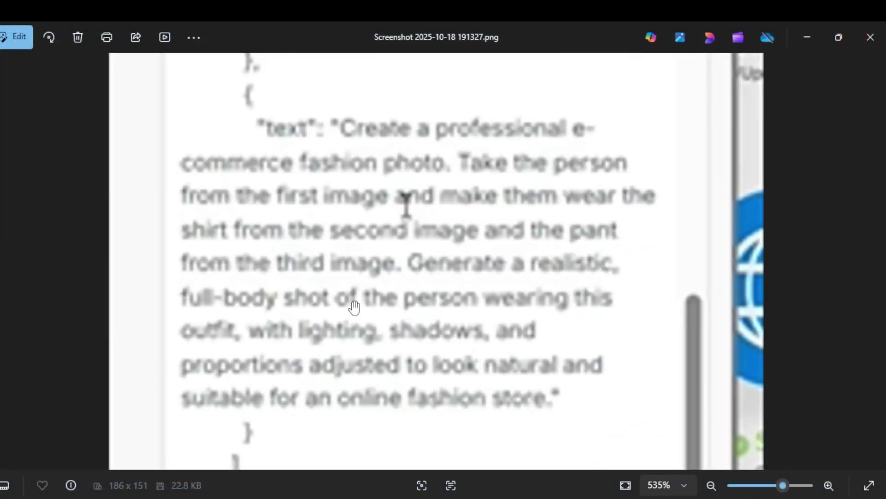
left_click(883, 33)
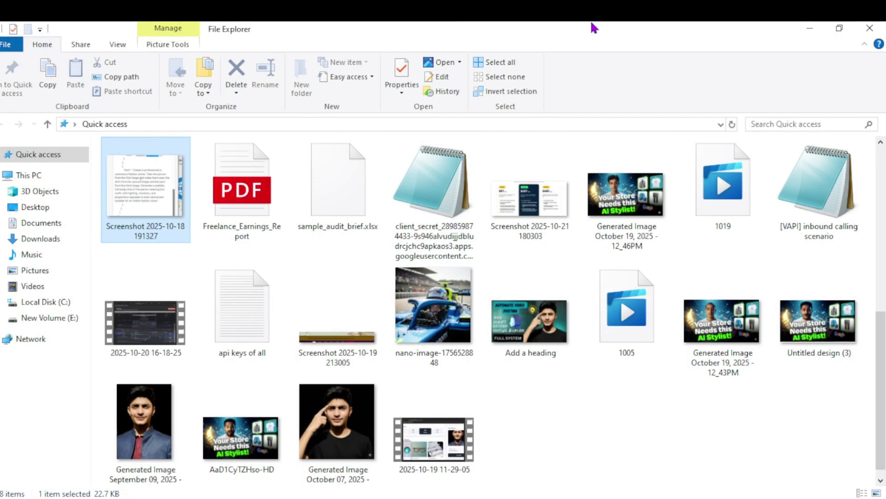
left_click(808, 29)
In the n8n OCR extraction workflow, set the Google Drive4 node's search query to "Screenshot 2025-10-18 191327.png" and execute that node.
left_click(58, 34)
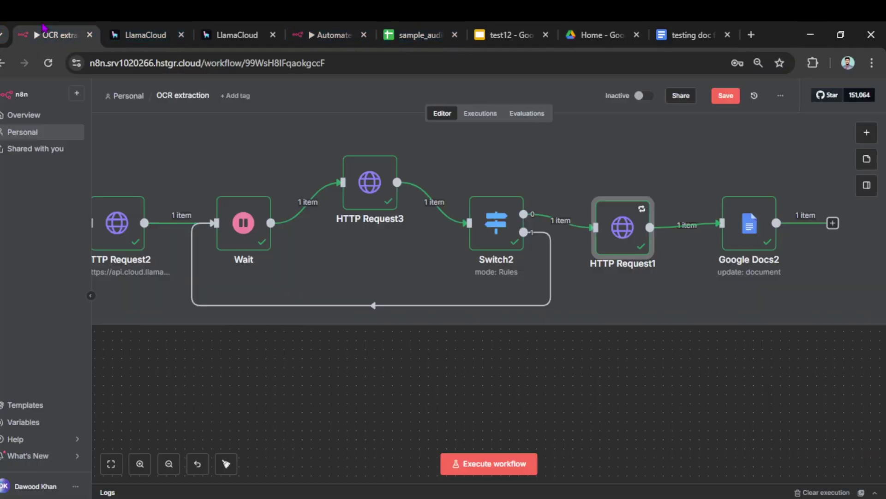
scroll(207, 418, "left", 10)
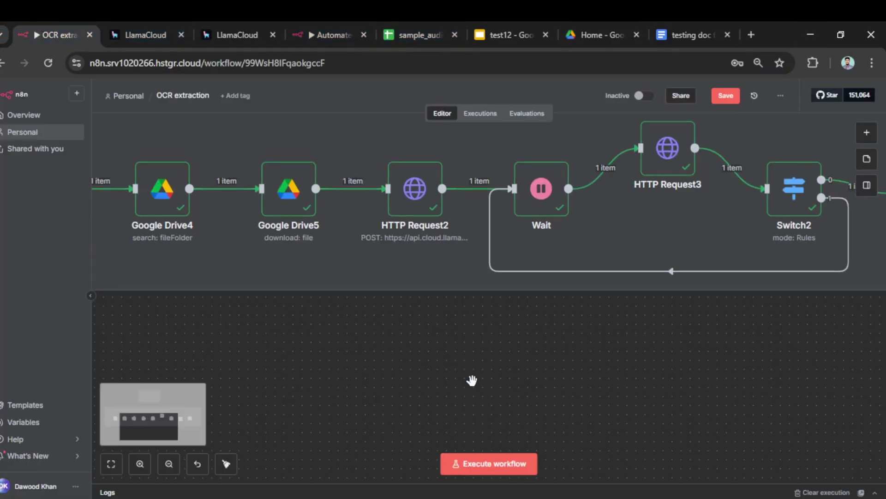
left_click(420, 203)
double_click(419, 204)
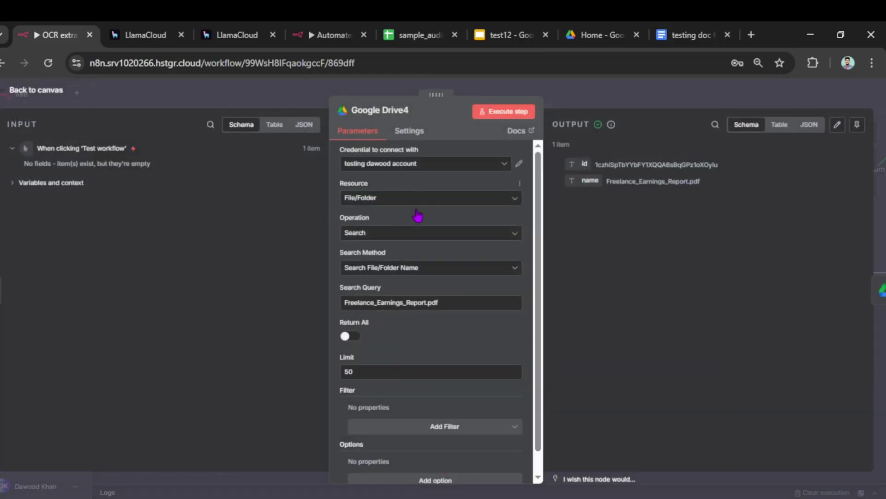
left_click_drag(441, 303, 287, 307)
key("BackSpace")
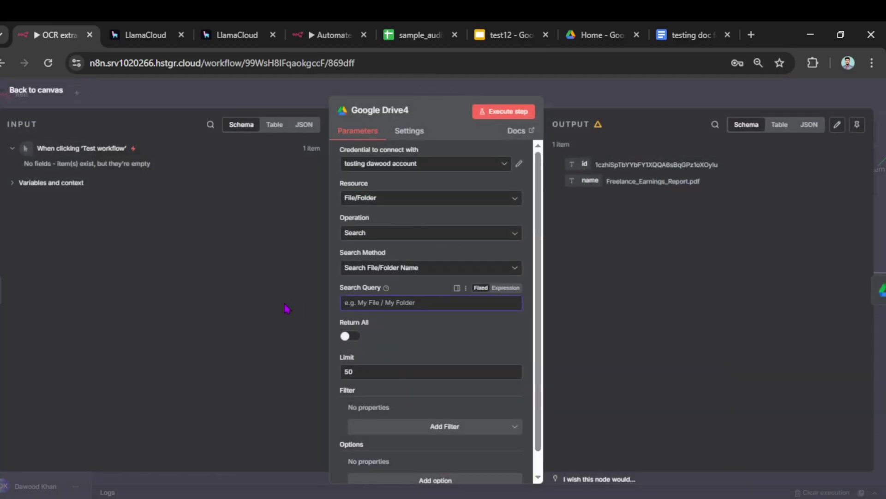
key("ctrl+v")
left_click(507, 110)
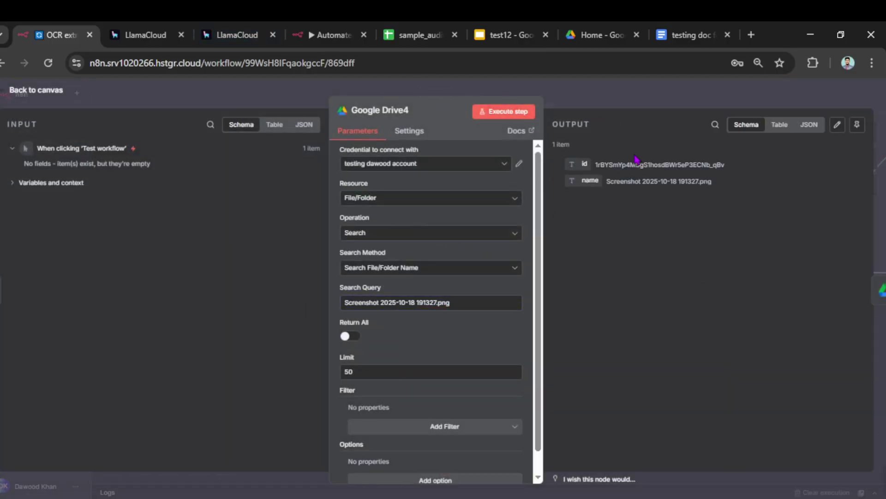
Close the Google Drive4 node's settings and execute the whole OCR extraction workflow on the screenshot image.
left_click(615, 101)
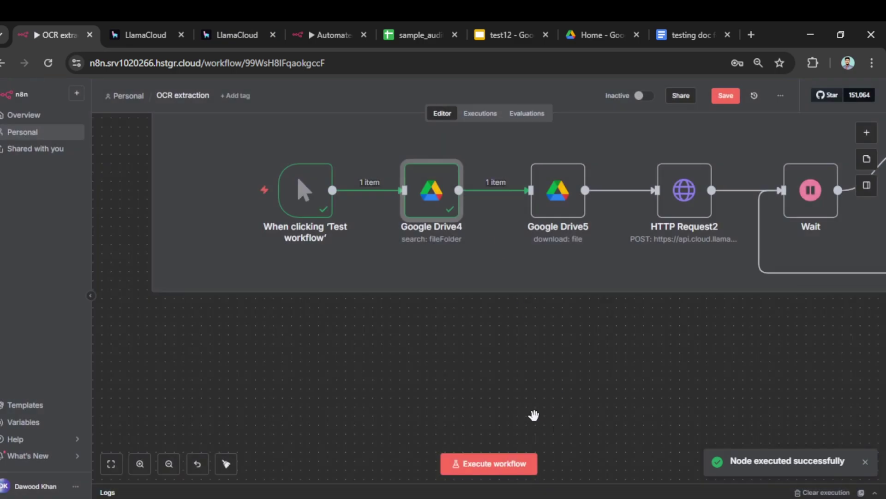
key("1")
left_click(462, 463)
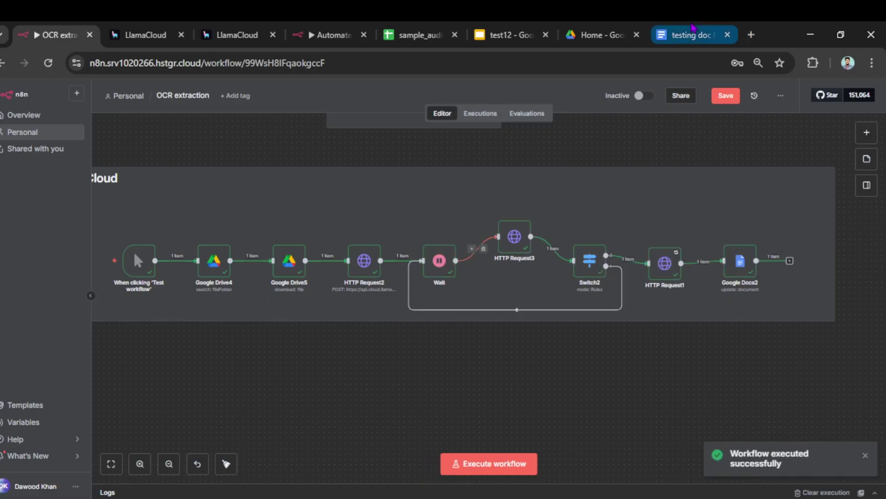
Open the "testing doc for the OCR" document and close the duplicate LlamaCloud browser tab.
left_click(690, 35)
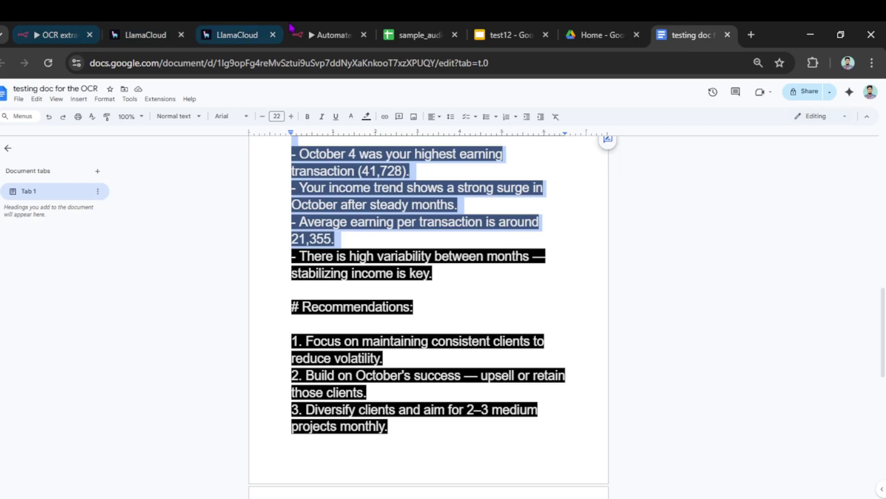
left_click(254, 35)
left_click(273, 34)
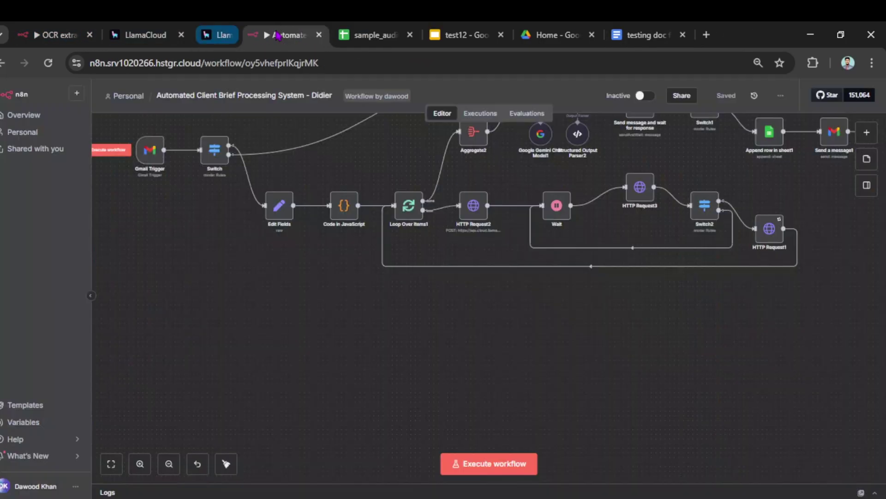
mouse_move(52, 32)
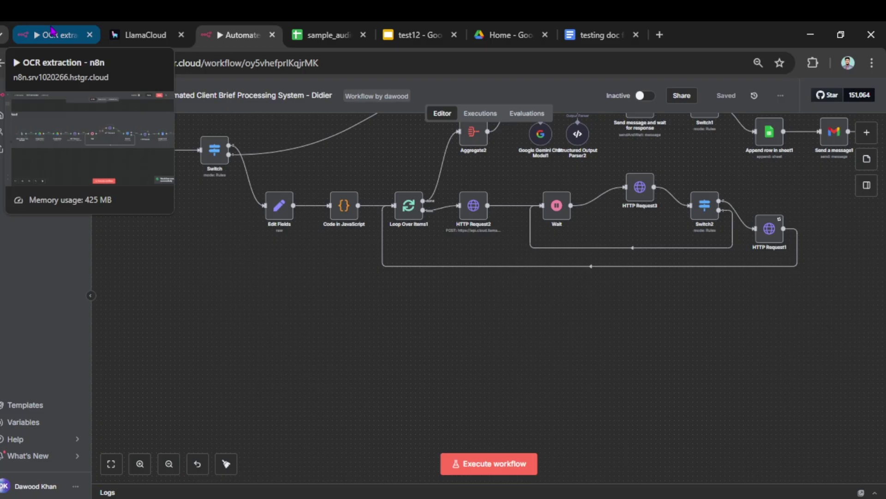
In the "testing doc for the OCR" document, put the extracted text starting "Create a professional e-commerce fashion photo" on its own line.
left_click(593, 35)
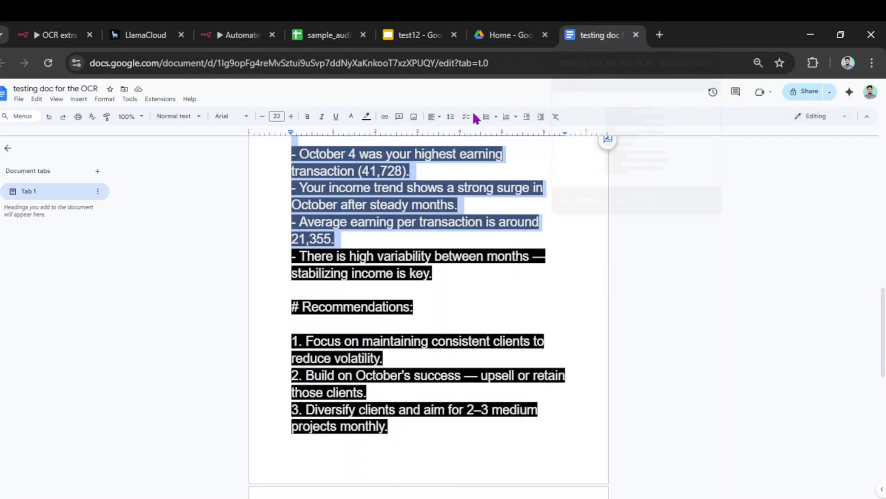
scroll(417, 268, "down", 2)
scroll(415, 270, "down", 3)
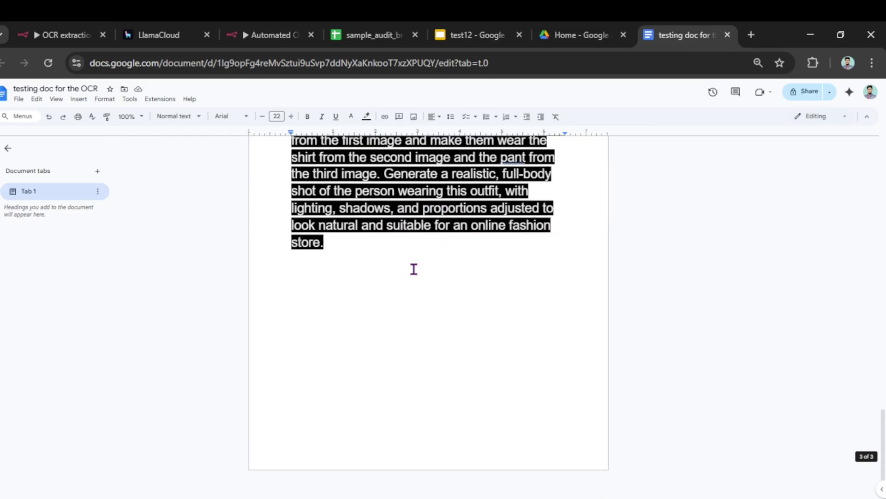
scroll(346, 273, "up", 6)
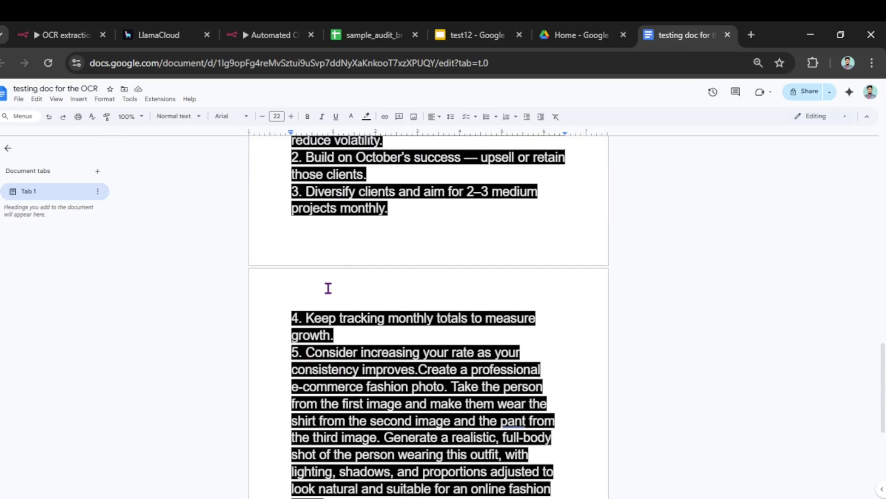
scroll(328, 288, "up", 2)
scroll(329, 289, "down", 4)
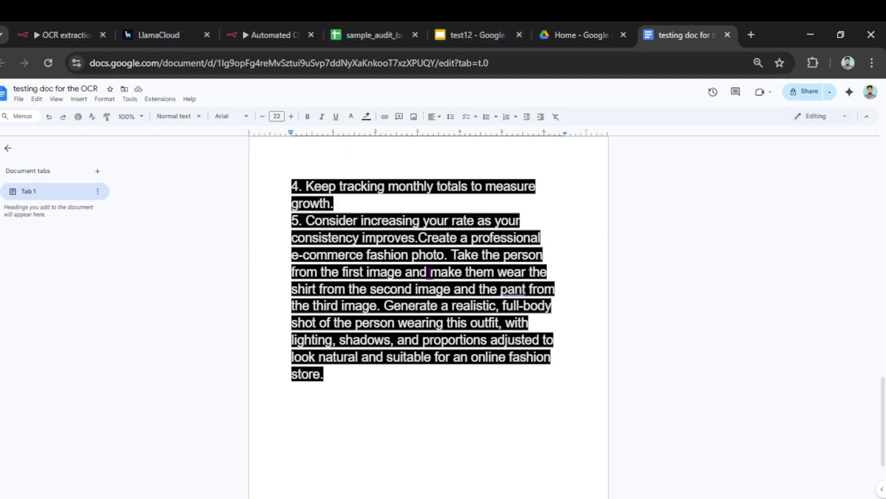
key("Return")
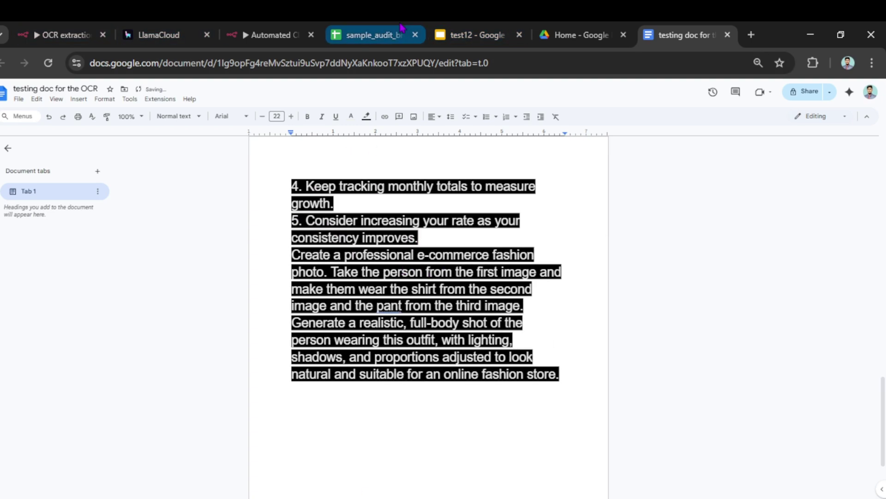
Check the original text in the screenshot image in Google Drive and return to the document for comparison.
left_click(581, 35)
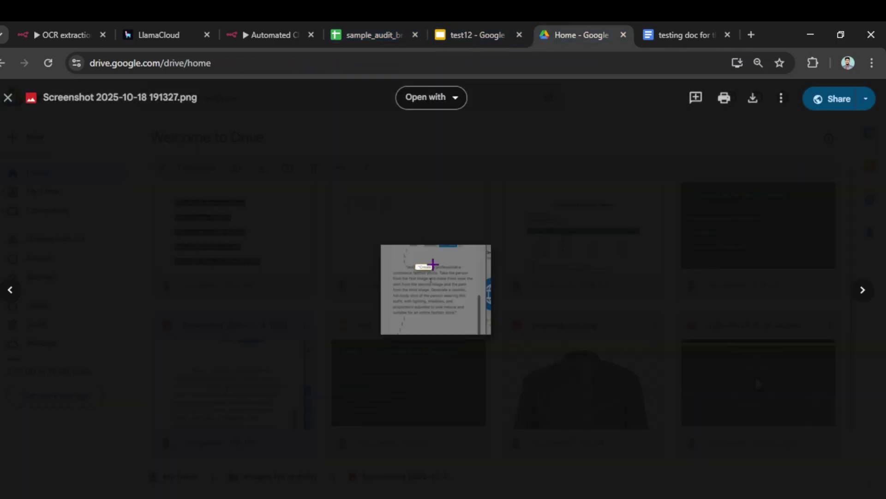
left_click(414, 266)
left_click(683, 35)
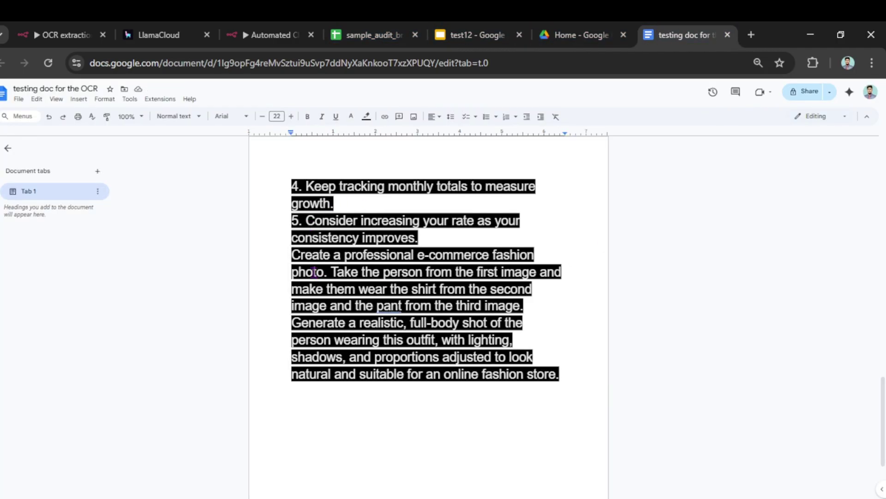
Insert two blank lines between "consistency improves." and the "Create a professional" paragraph, and review the extracted paragraph.
left_click(431, 240)
key("Return")
key("Return")
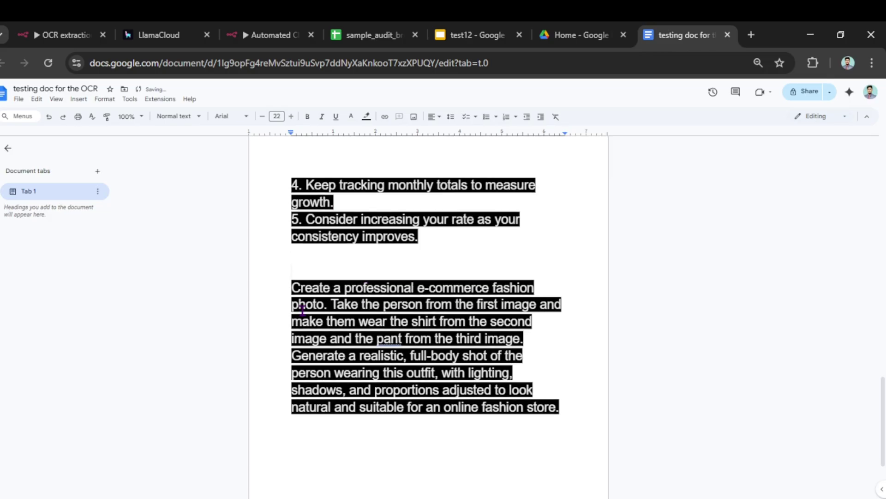
scroll(303, 308, "down", 3)
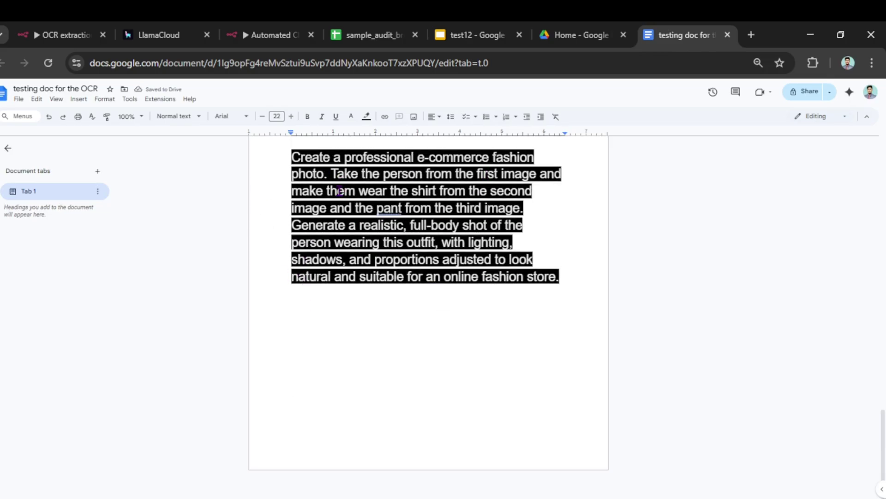
left_click_drag(331, 175, 469, 179)
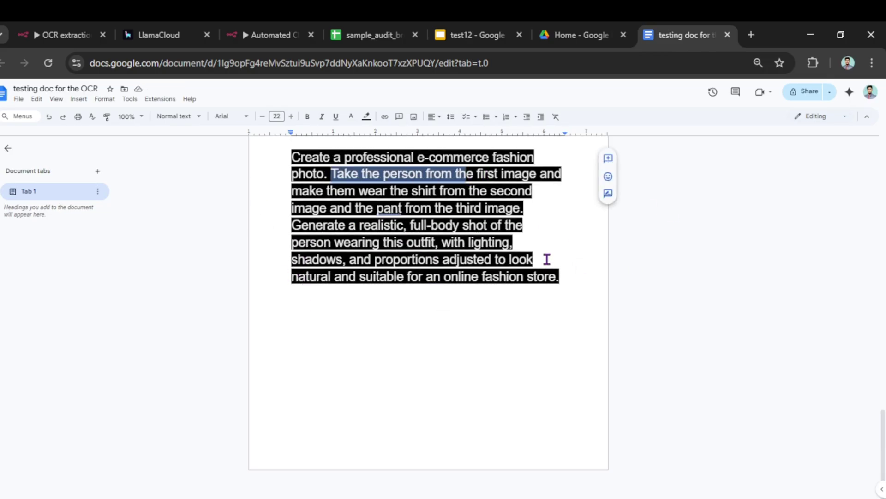
left_click_drag(560, 277, 297, 425)
left_click(350, 234)
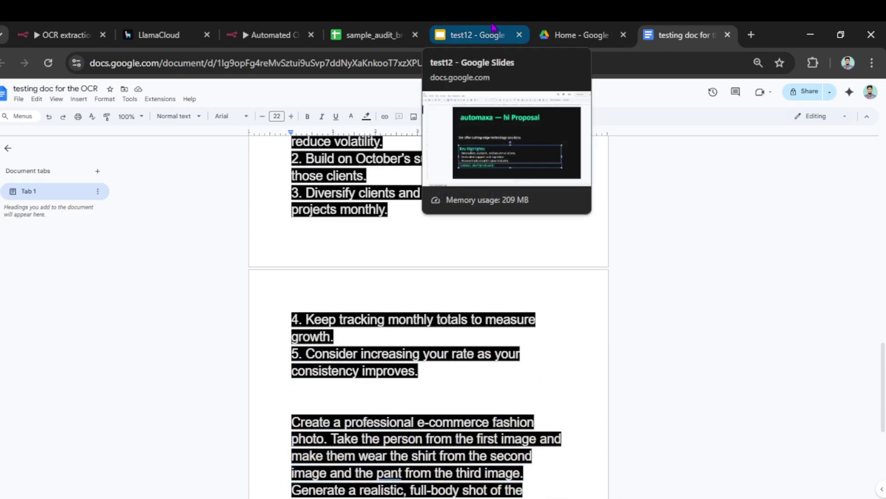
Switch to the sample_audit_brief spreadsheet, enlarge the page view, and copy the spreadsheet's file name.
left_click(64, 34)
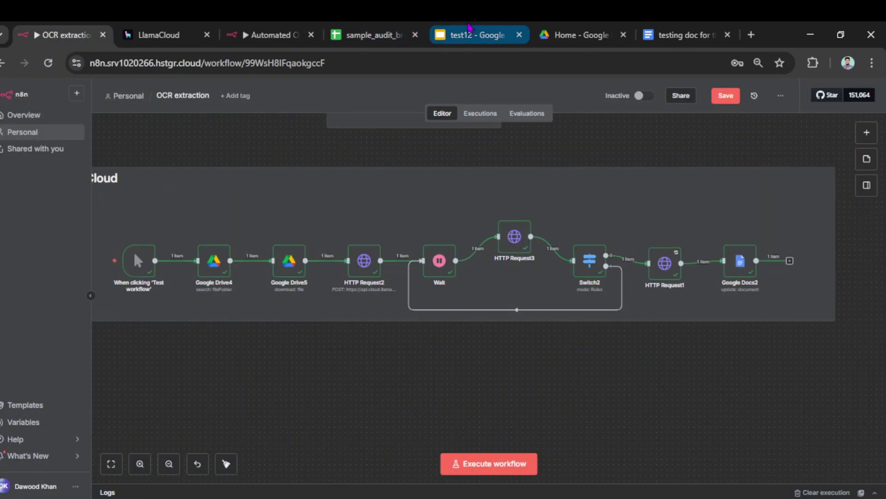
left_click(370, 35)
left_click(132, 259)
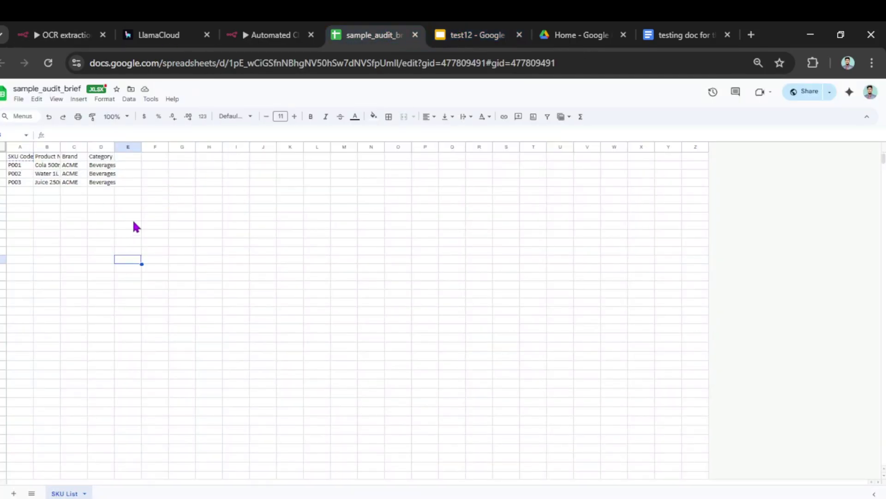
key("ctrl+minus")
key("ctrl+minus")
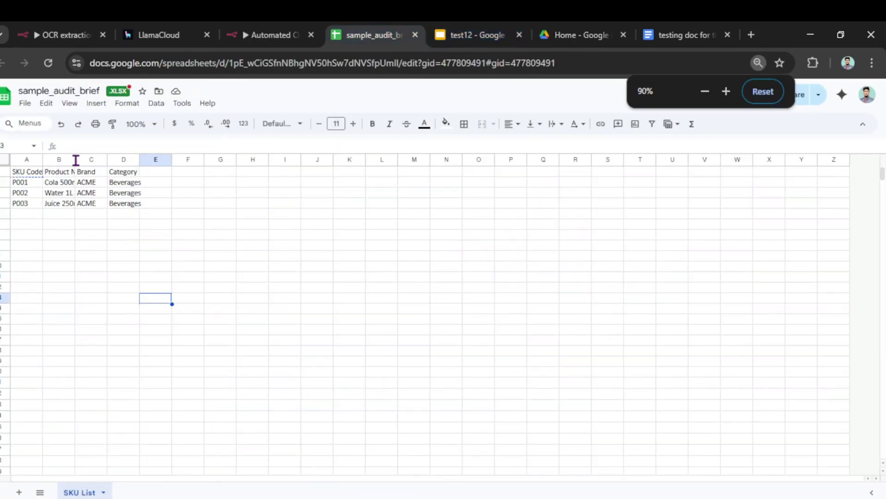
key("ctrl+plus")
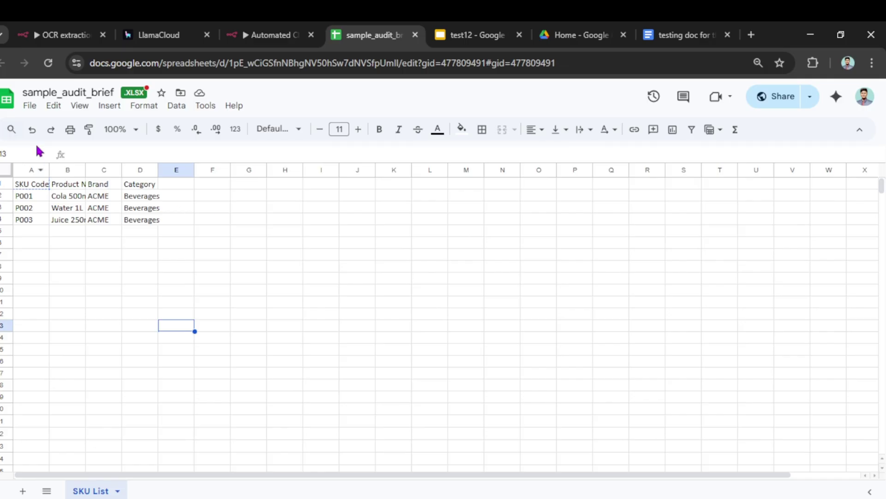
left_click(90, 92)
right_click(94, 95)
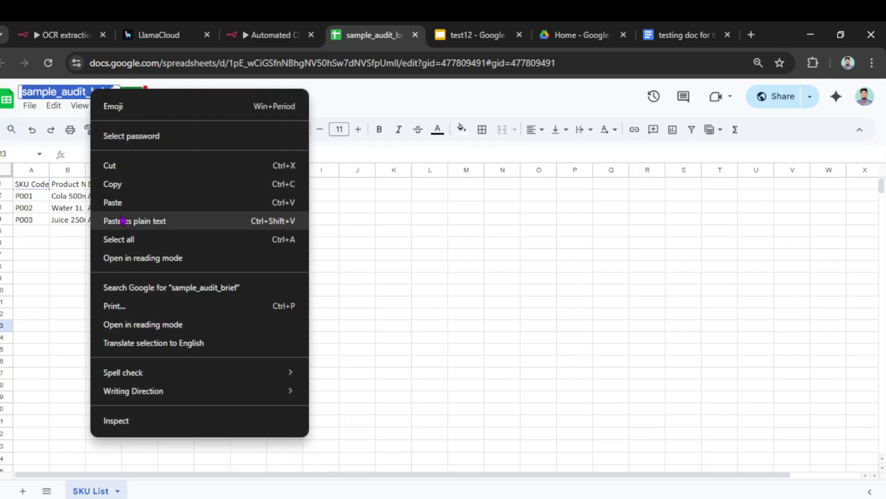
left_click(110, 184)
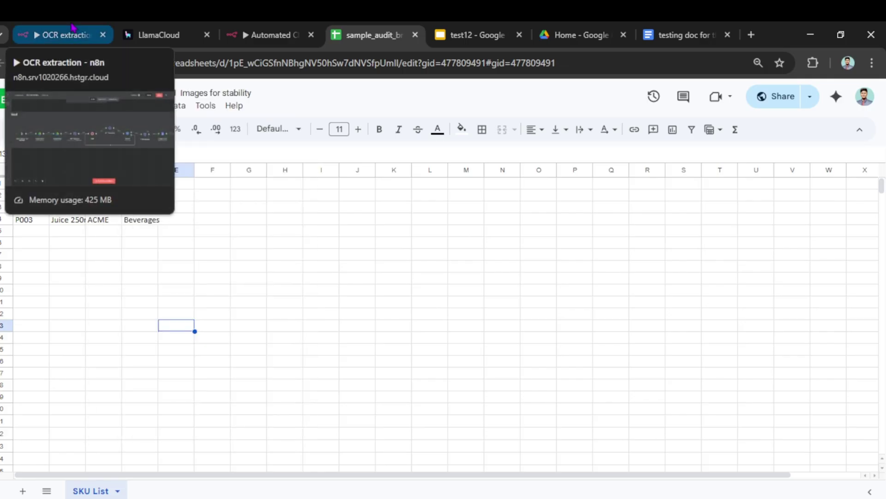
In the OCR extraction workflow, set the Google Drive4 node's search query to "sample_audit_brief", execute that node, and close its settings.
left_click(73, 28)
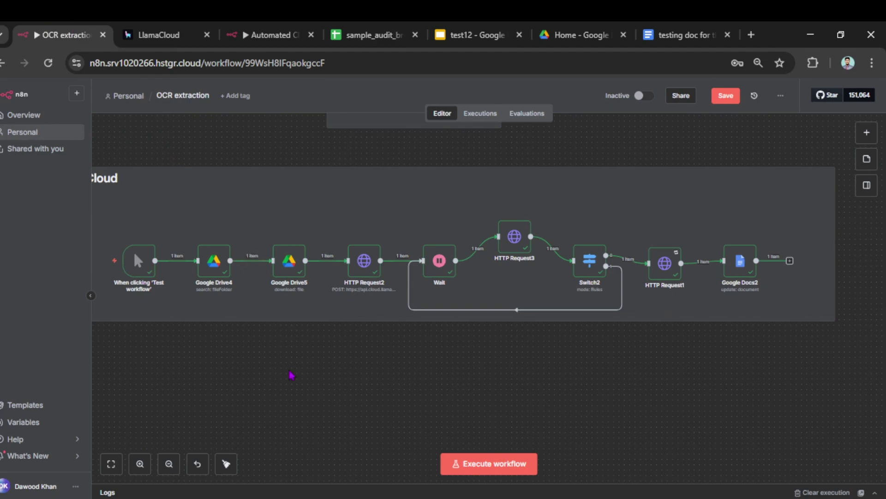
left_click_drag(416, 373, 574, 351)
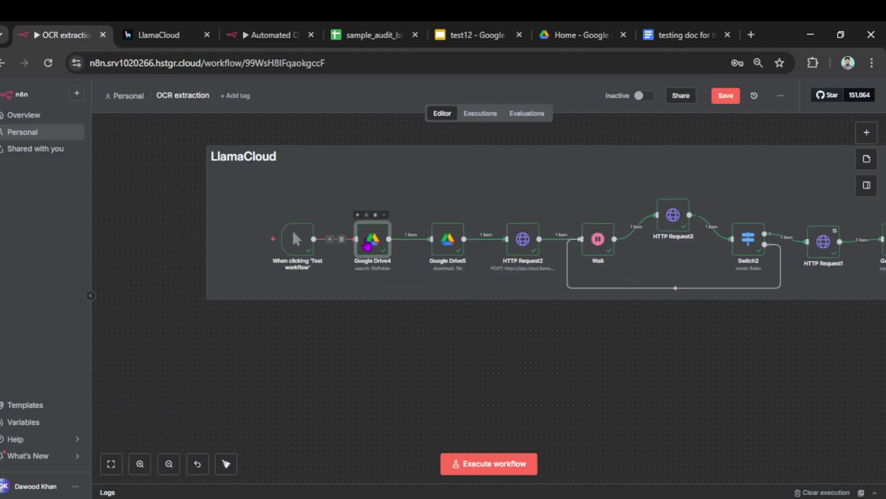
double_click(368, 244)
left_click_drag(450, 302, 323, 312)
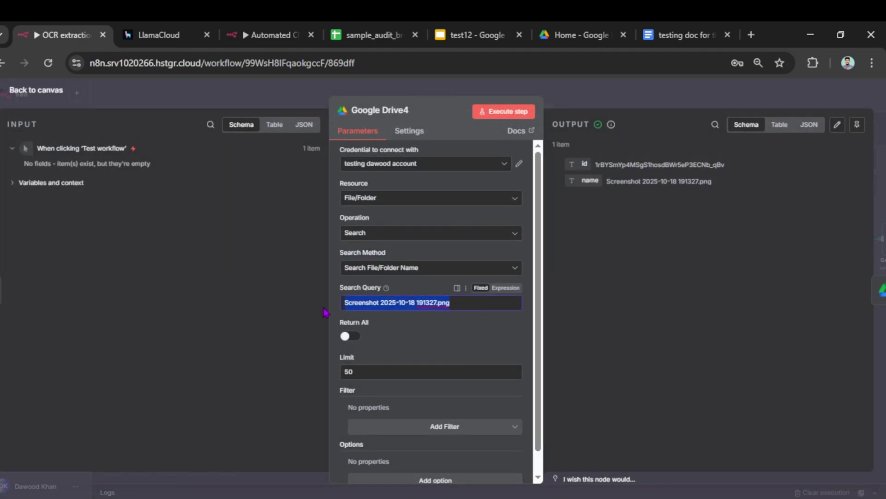
key("BackSpace")
key("ctrl+v")
left_click(504, 111)
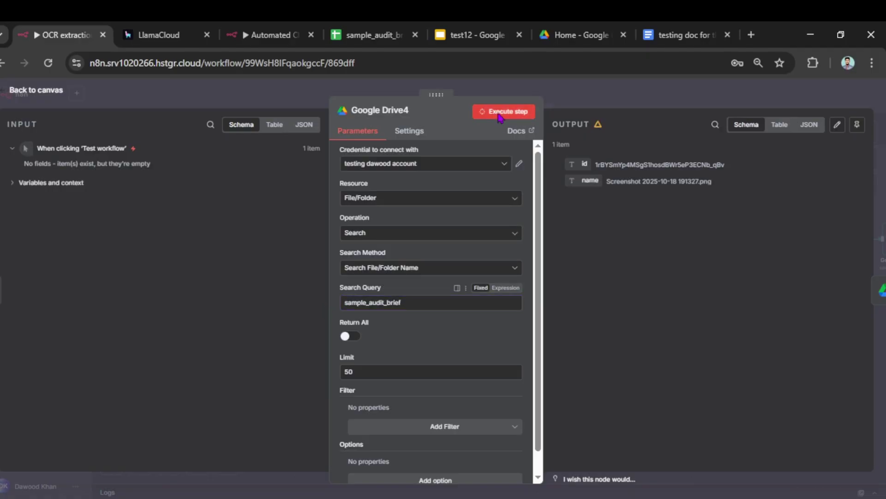
left_click(630, 97)
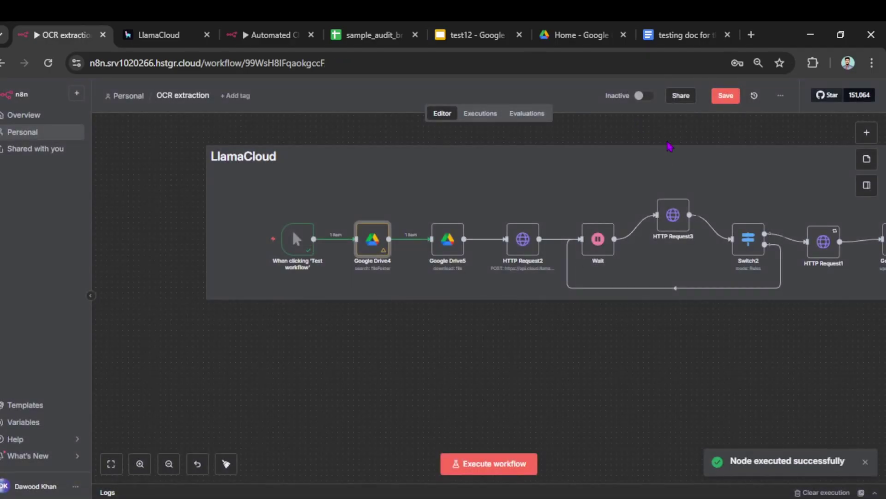
Save the OCR extraction workflow and execute it from start to end on the spreadsheet.
key("ctrl+s")
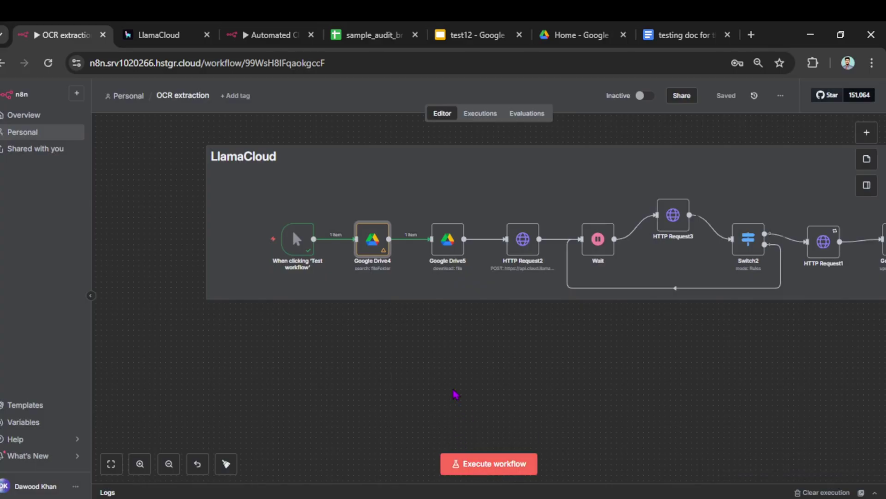
left_click_drag(472, 382, 397, 364)
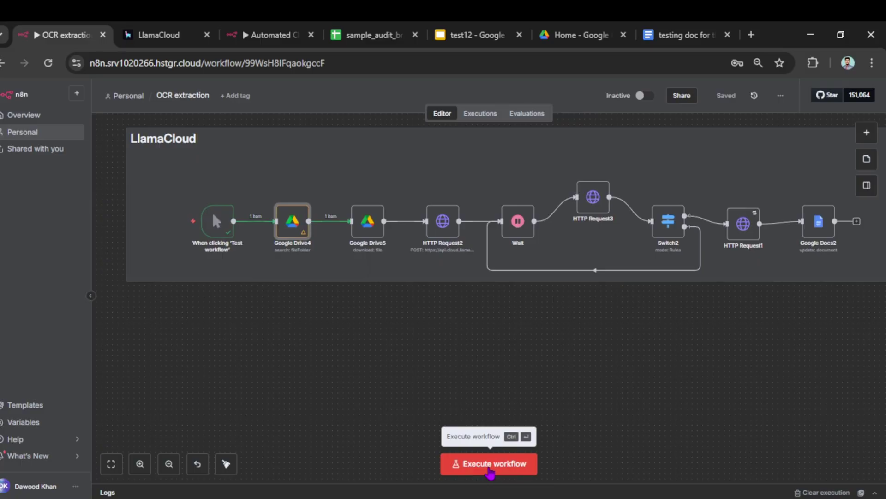
left_click(489, 466)
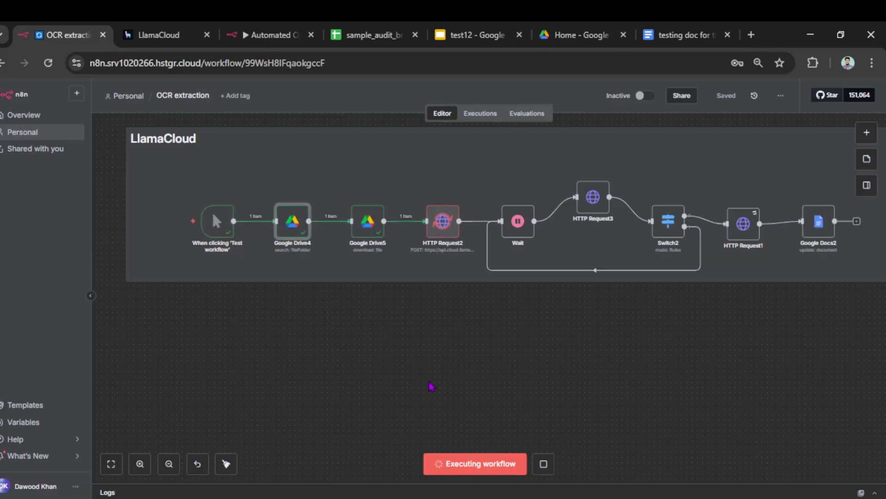
Inspect the HTTP Request2 node's input file name and extension and its output status, and return to the canvas.
double_click(443, 225)
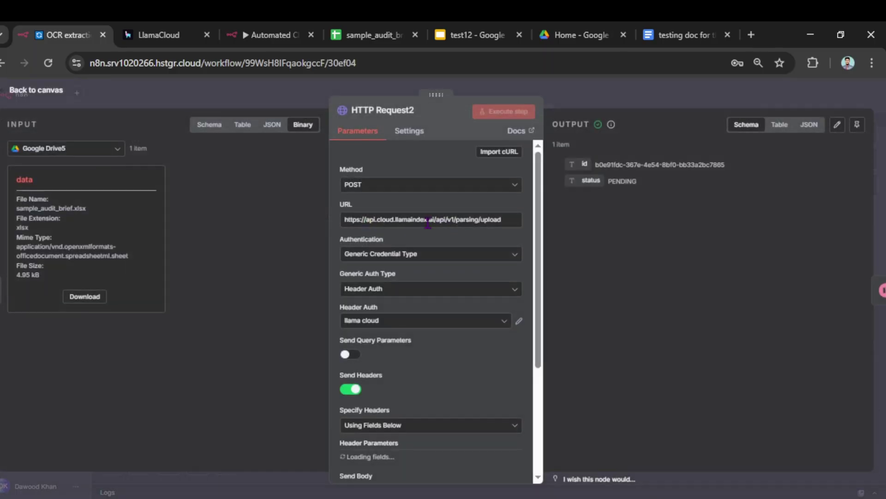
left_click_drag(71, 208, 609, 206)
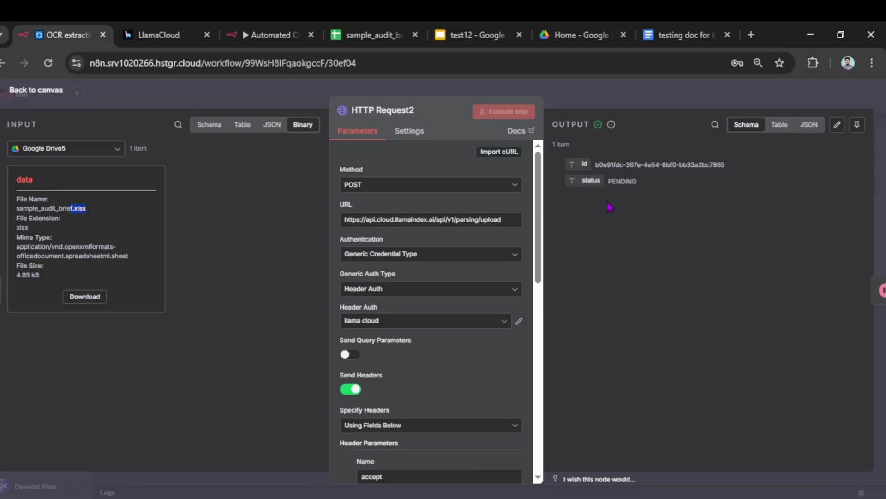
left_click(723, 93)
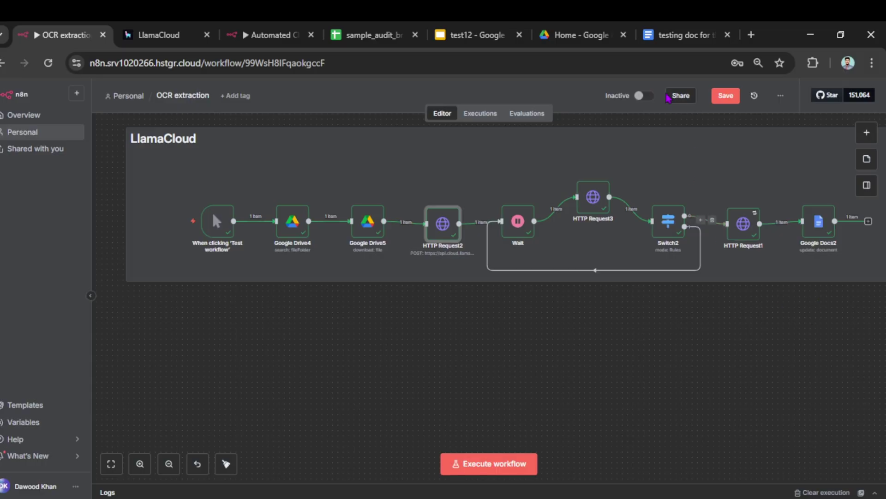
Open the "testing doc for the OCR" document and review the SKU List table extracted from the spreadsheet.
left_click(683, 34)
scroll(446, 305, "down", 10)
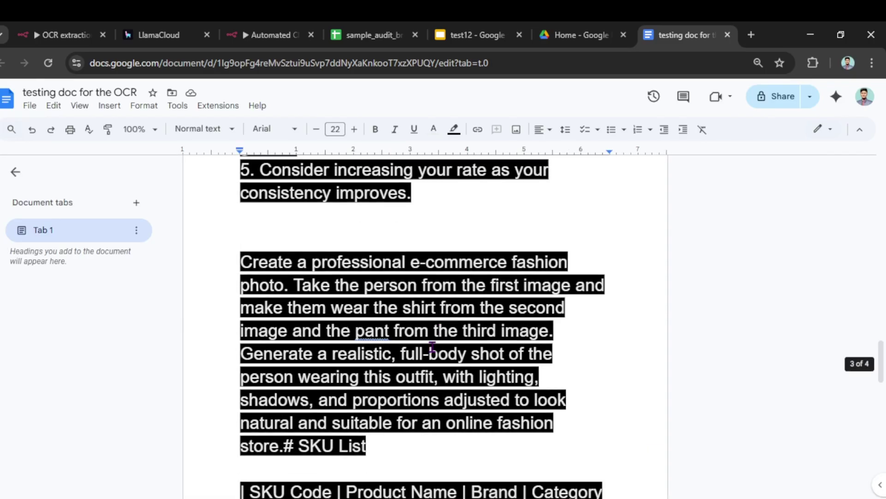
scroll(355, 311, "up", 2)
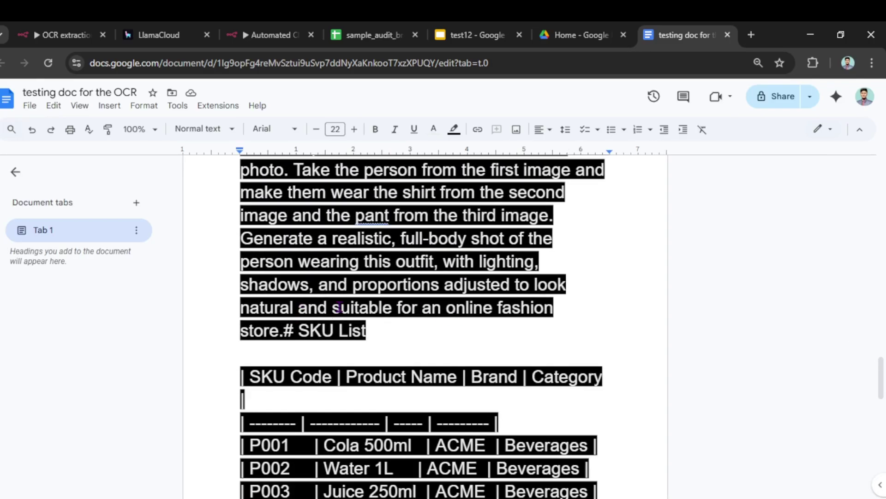
Insert three line breaks before the "# SKU List" heading to separate it from the preceding paragraph.
left_click(284, 330)
key("Return")
key("Return")
key("Return")
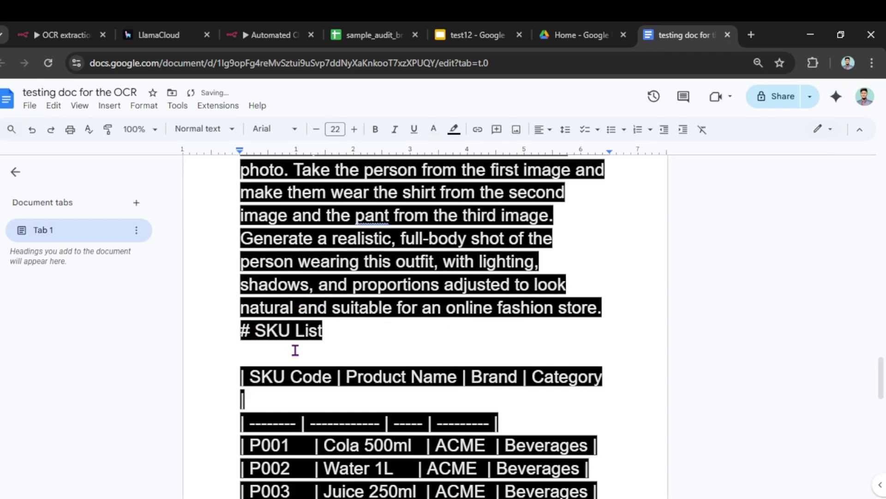
scroll(302, 342, "down", 3)
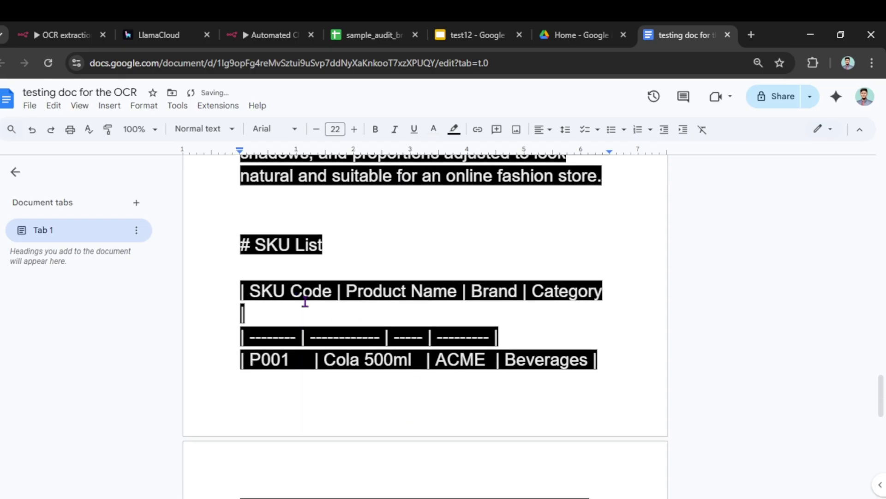
Compare the extracted table's SKU Code, Product Name, Brand and Category headers with the sample_audit_brief spreadsheet.
key("ctrl+minus")
key("ctrl+minus")
key("ctrl+minus")
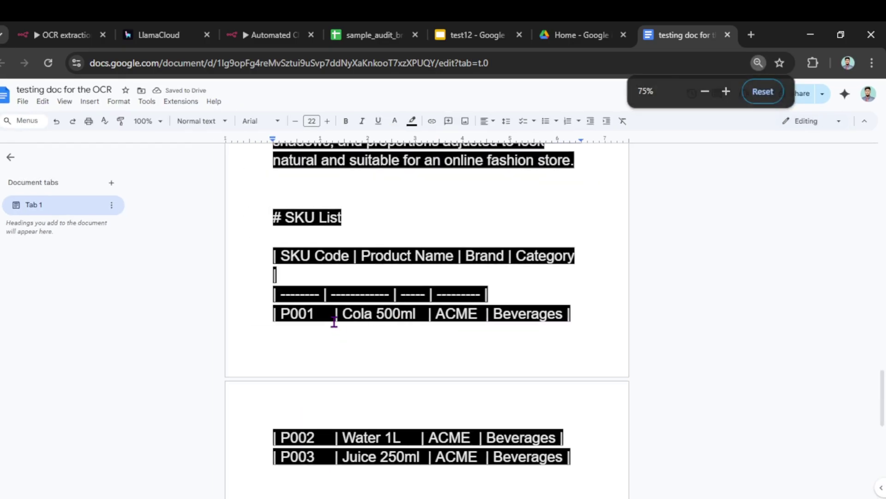
scroll(332, 319, "down", 2)
left_click(369, 35)
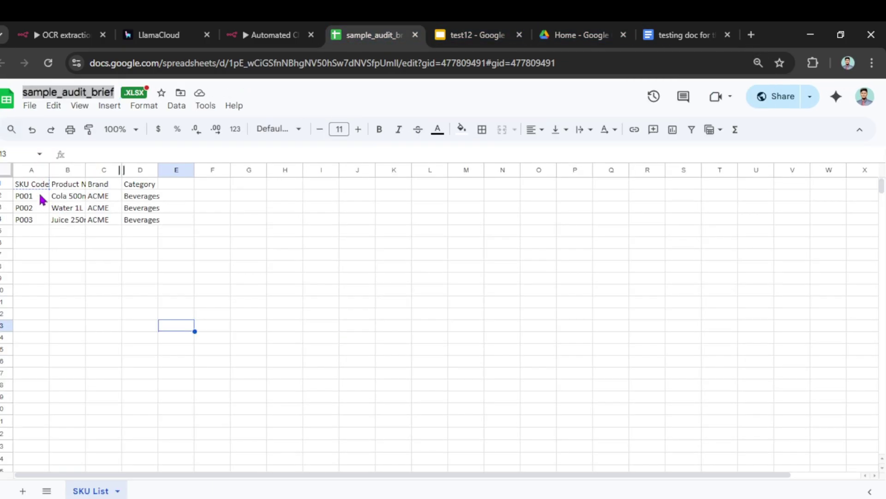
left_click(683, 35)
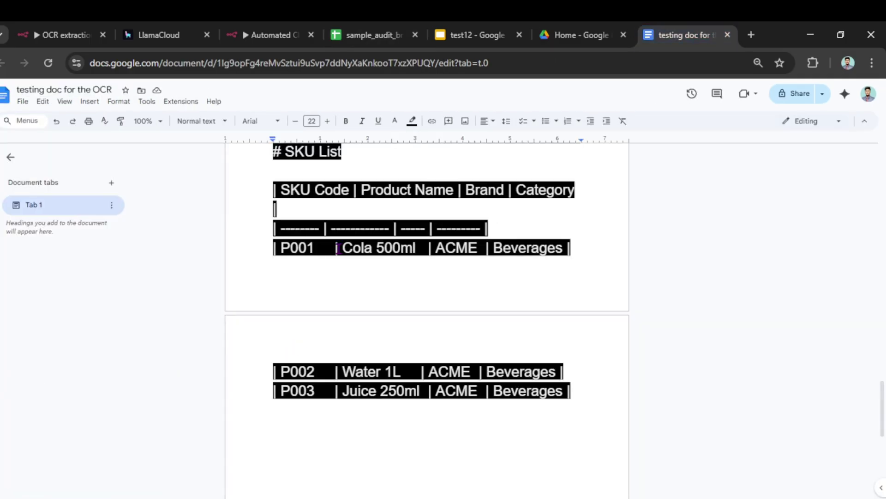
scroll(304, 194, "up", 2)
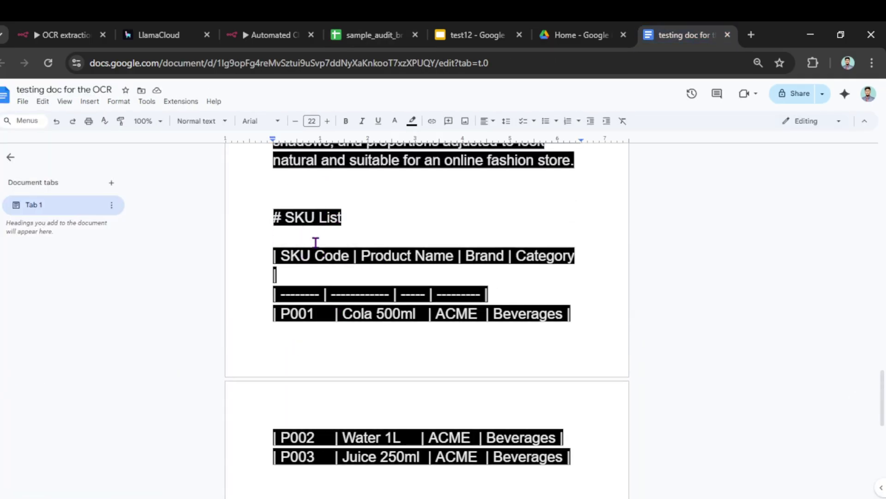
left_click_drag(348, 255, 273, 255)
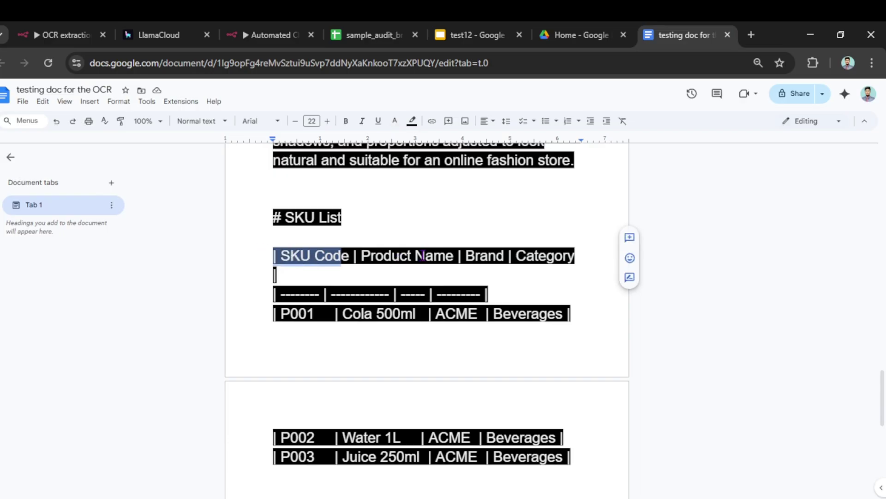
left_click_drag(425, 255, 383, 255)
left_click_drag(526, 255, 480, 255)
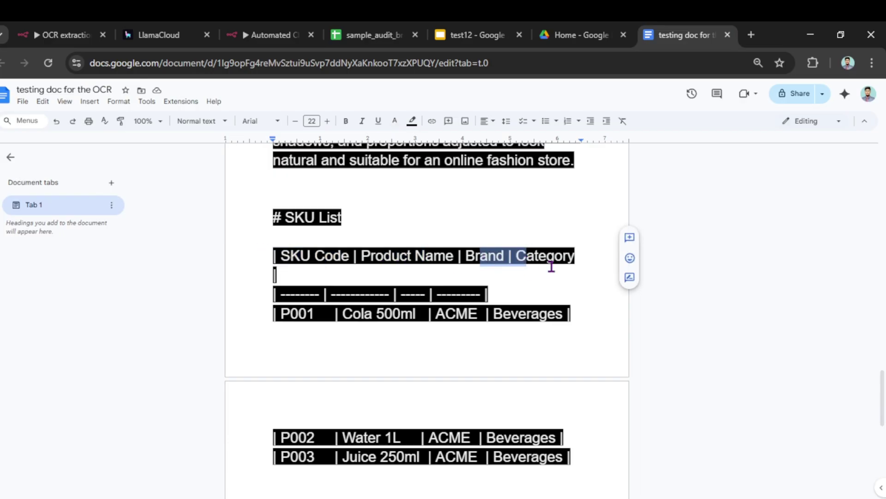
Place the sample_audit_brief tab beside the document's tab and compare the product rows P001 to P003 in both files.
left_click(582, 35)
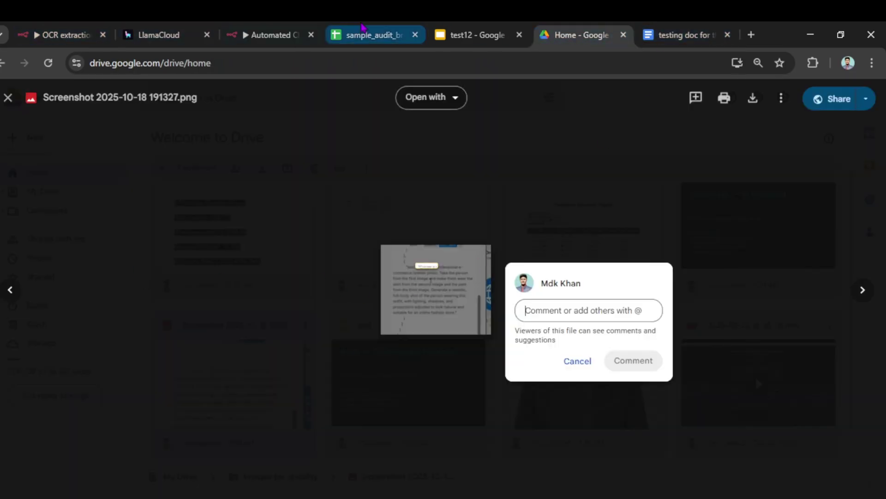
left_click_drag(362, 28, 572, 33)
left_click(683, 34)
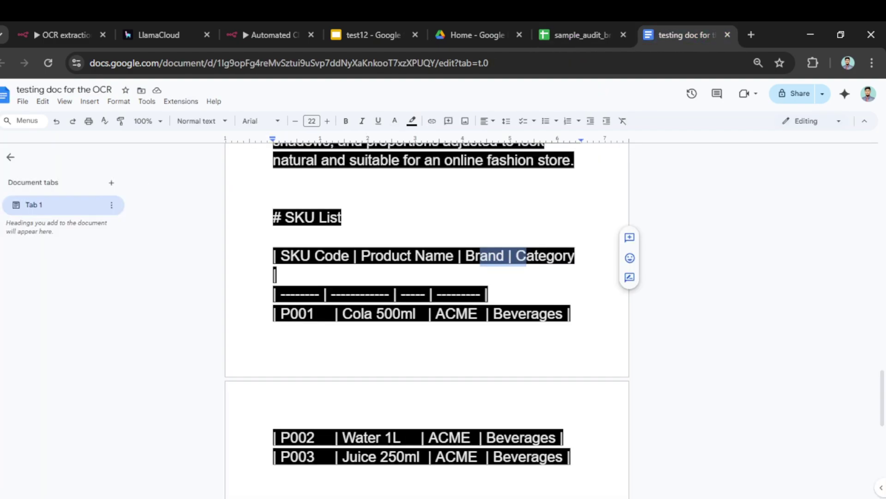
scroll(378, 450, "down", 3)
left_click_drag(282, 184, 570, 325)
left_click(598, 35)
left_click_drag(18, 177, 85, 197)
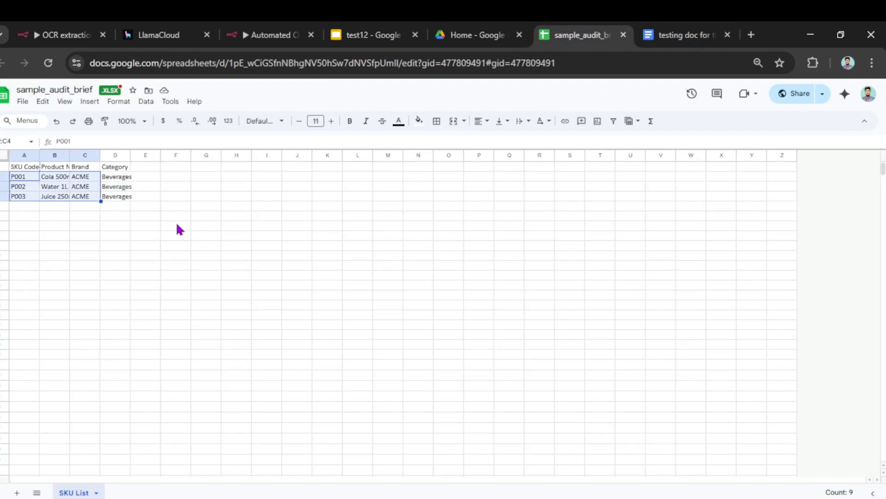
Switch to the automaxa proposal presentation and copy its file name, "test12".
left_click(370, 28)
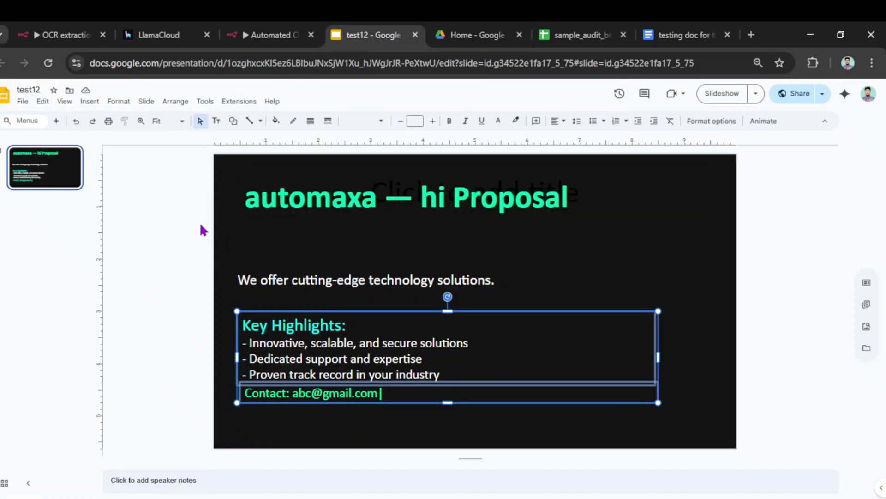
left_click(41, 88)
right_click(39, 87)
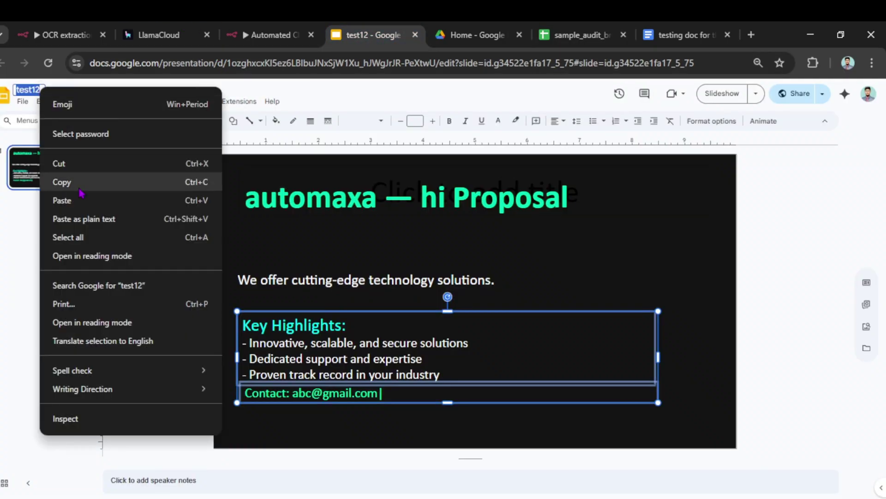
left_click(70, 183)
In the OCR extraction workflow, set the Google Drive4 node's search query to "test12" and close its settings.
left_click(63, 35)
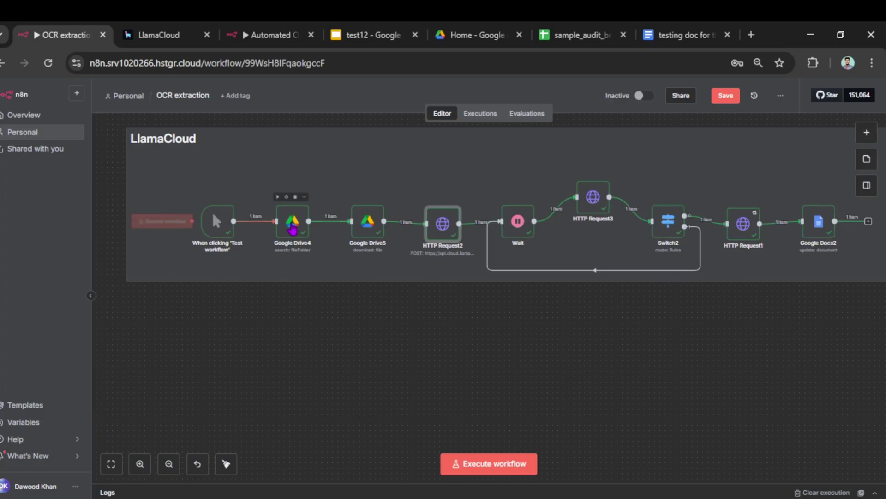
double_click(292, 220)
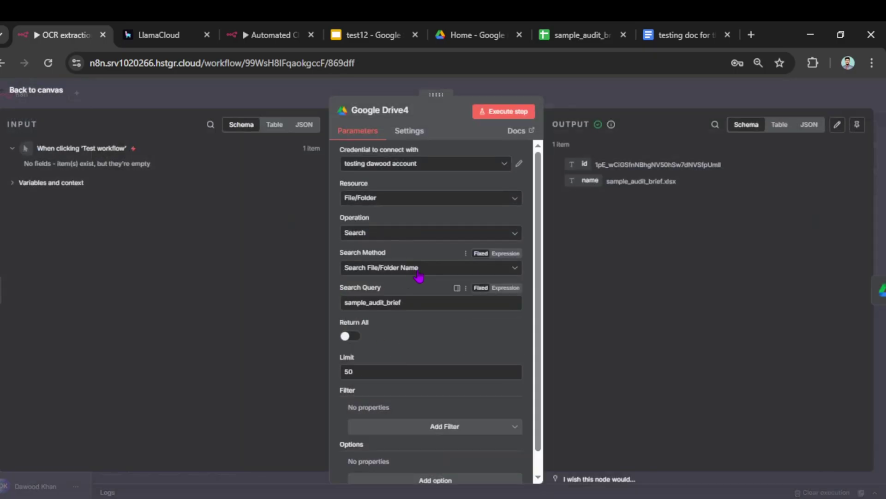
left_click_drag(401, 303, 273, 327)
key("BackSpace")
key("ctrl+v")
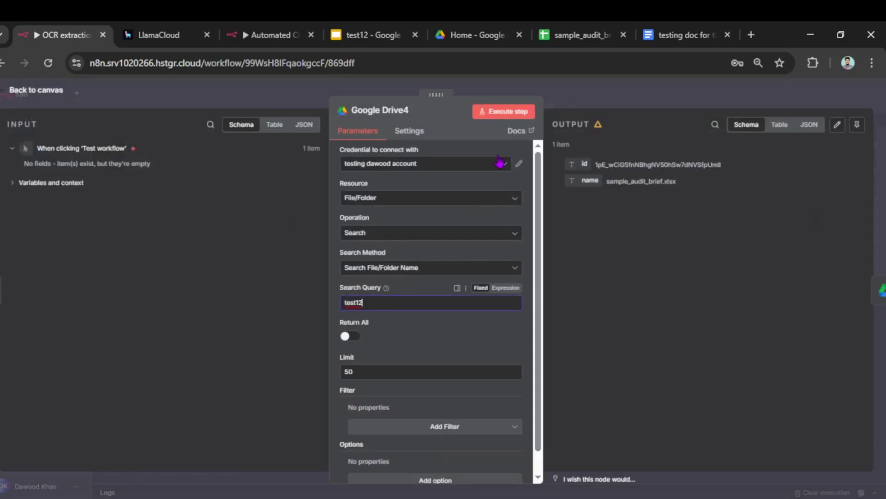
left_click(569, 110)
Save the OCR extraction workflow and execute it on the test12 presentation.
left_click(719, 94)
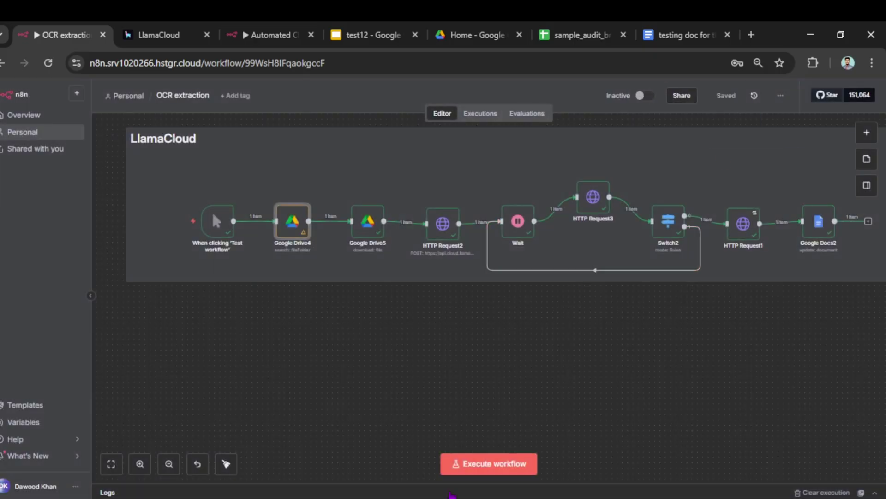
left_click(480, 463)
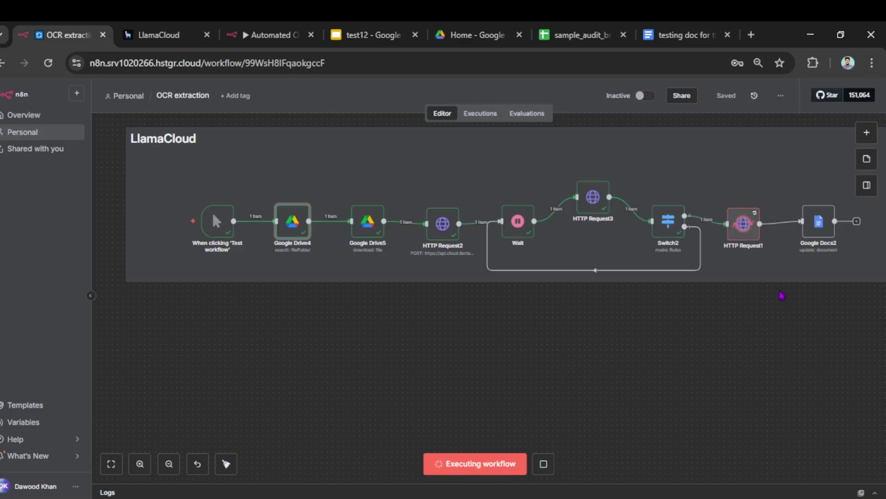
Open the "testing doc for the OCR" document, place the test12 tab beside it, and compare the extracted proposal text with the slide.
left_click(687, 28)
scroll(342, 270, "down", 4)
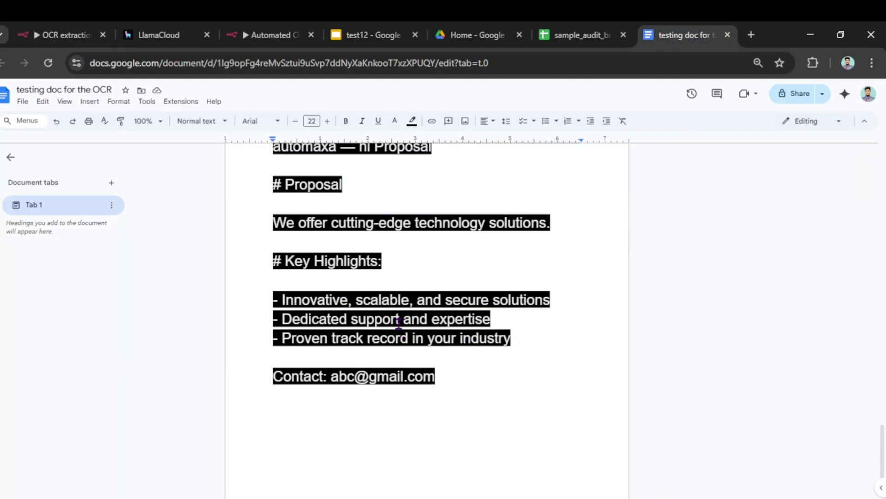
scroll(342, 270, "up", 2)
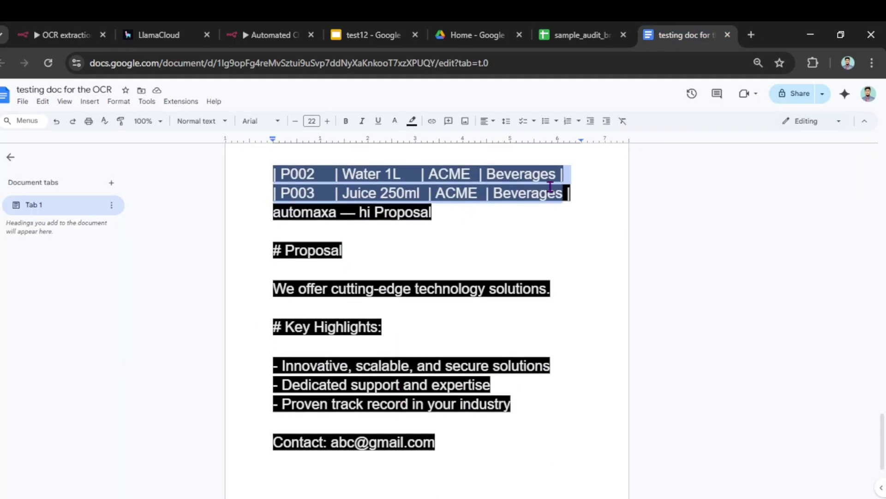
left_click(273, 215)
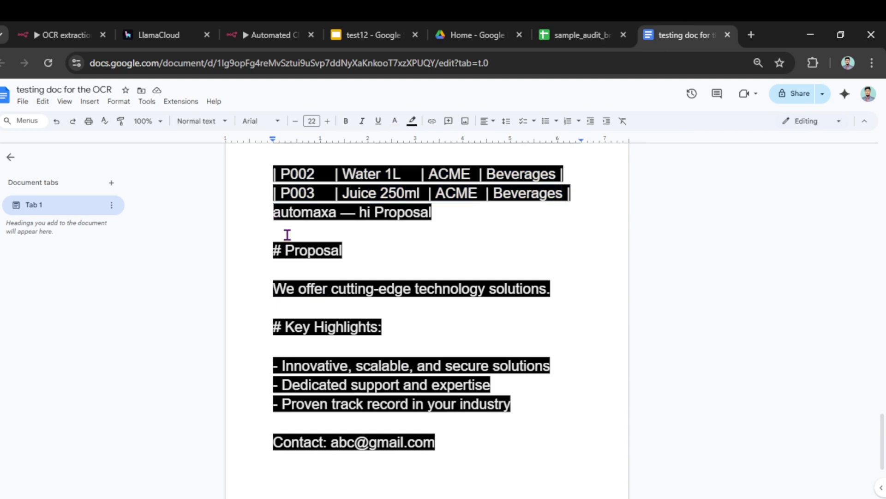
left_click_drag(583, 194, 573, 203)
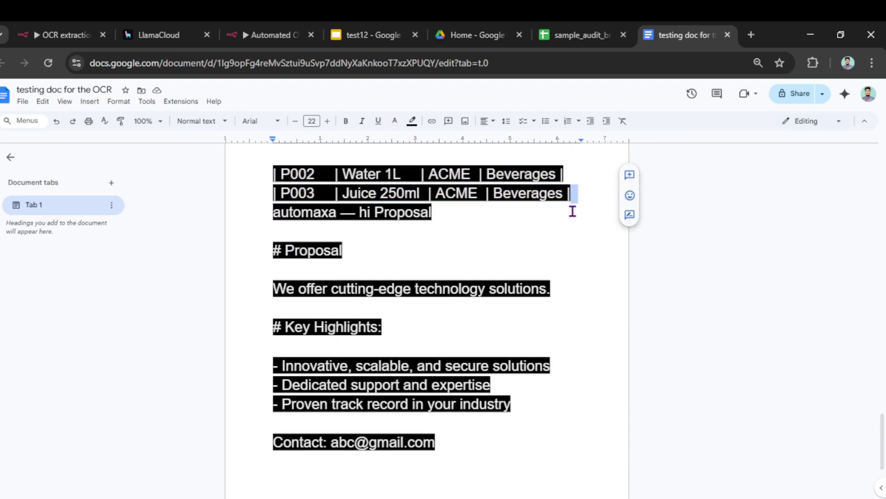
left_click(574, 193)
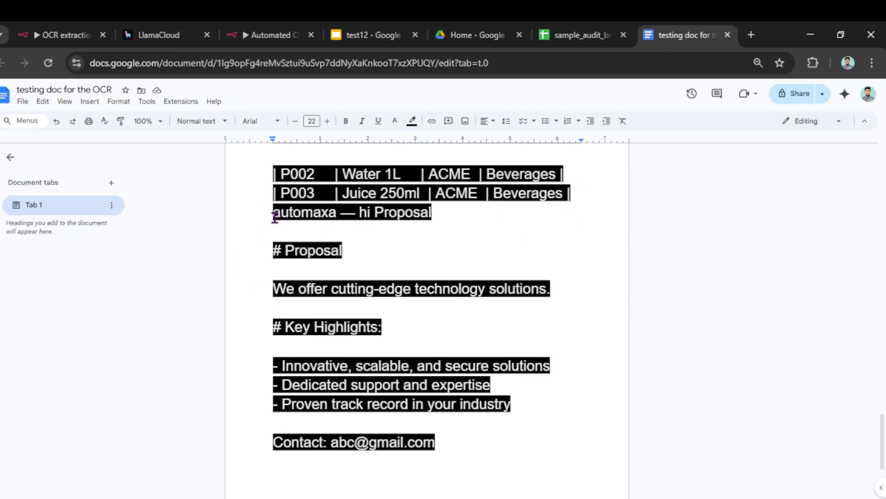
left_click_drag(275, 217, 418, 424)
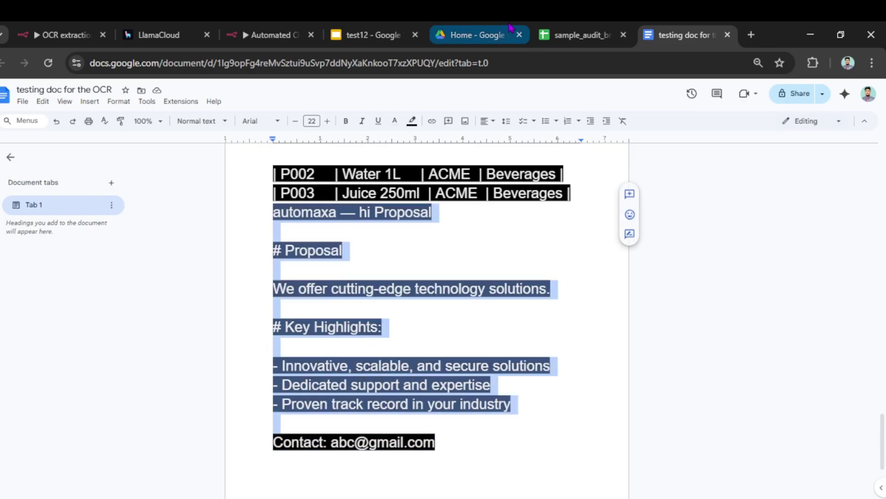
left_click_drag(375, 33, 584, 35)
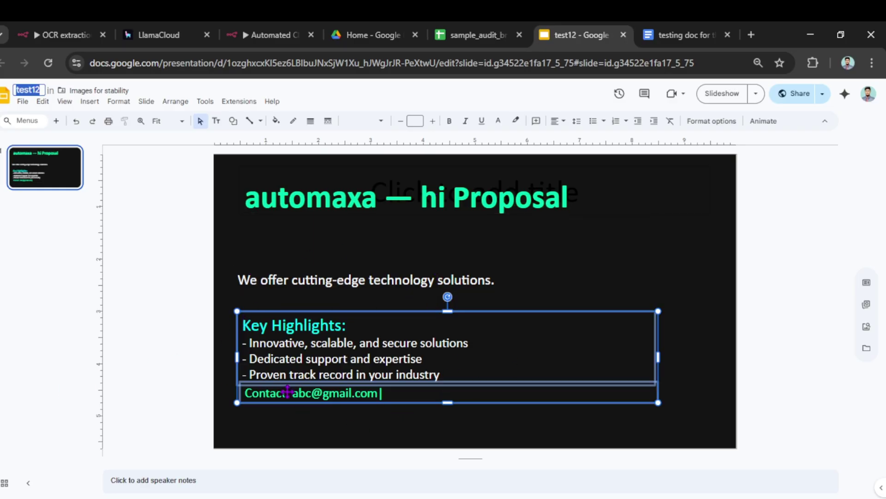
left_click(677, 33)
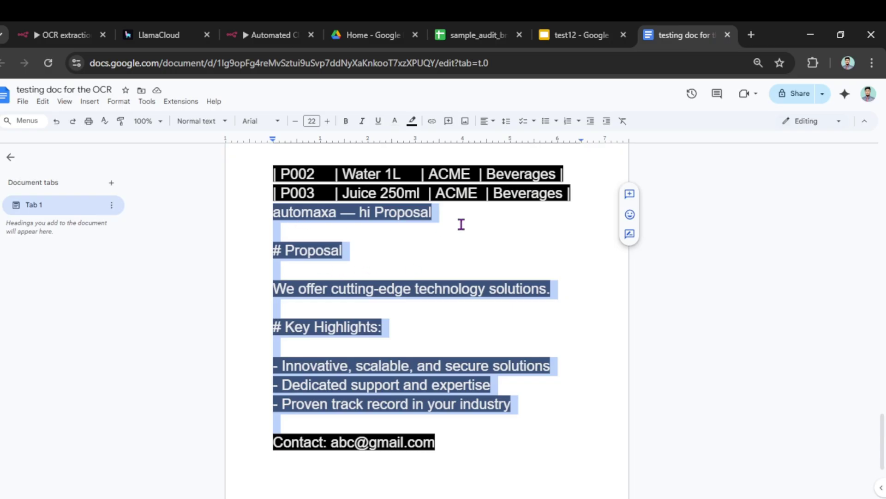